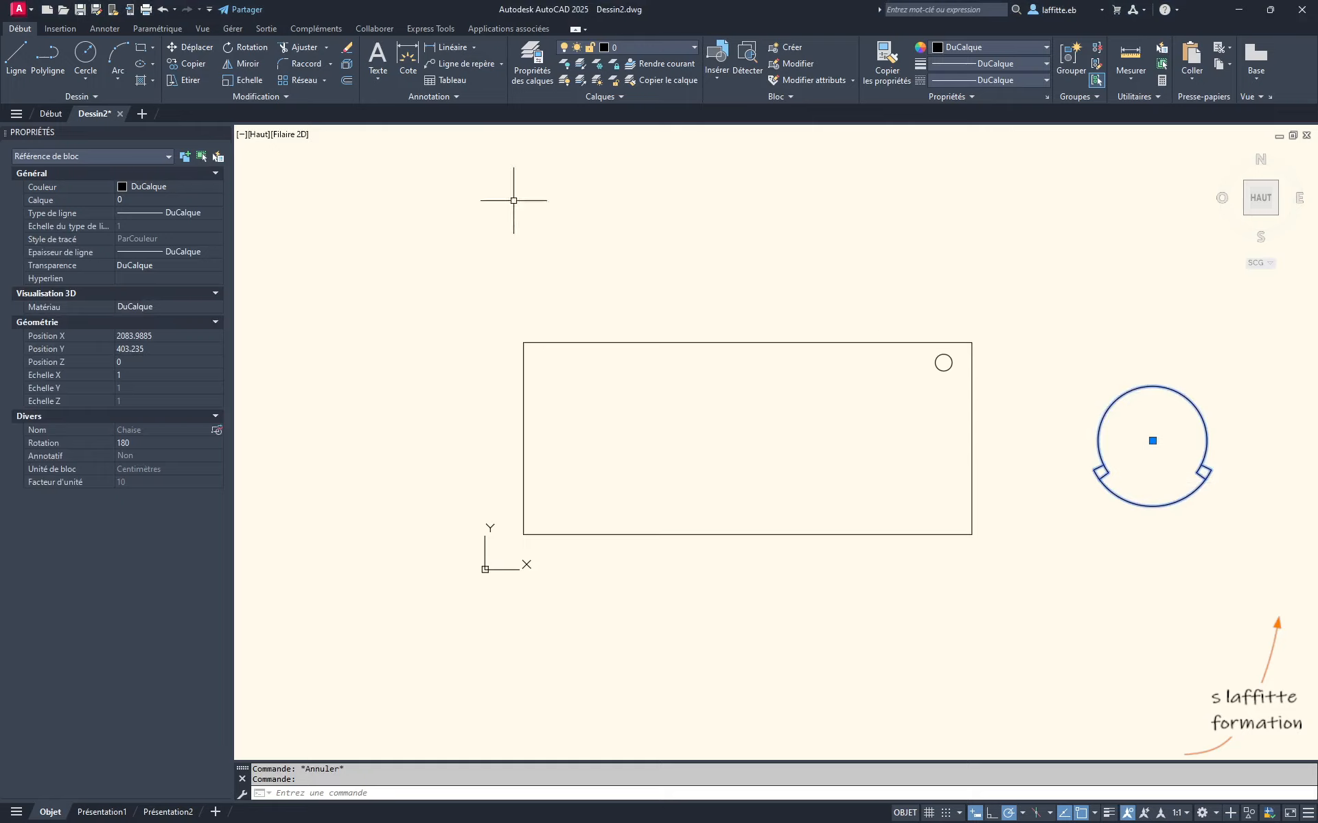
Move the chair block by the midpoint of its backrest to about 168 units below the desk's front edge, centred on the desk
{"action": "left_click", "coordinate": [184, 48]}
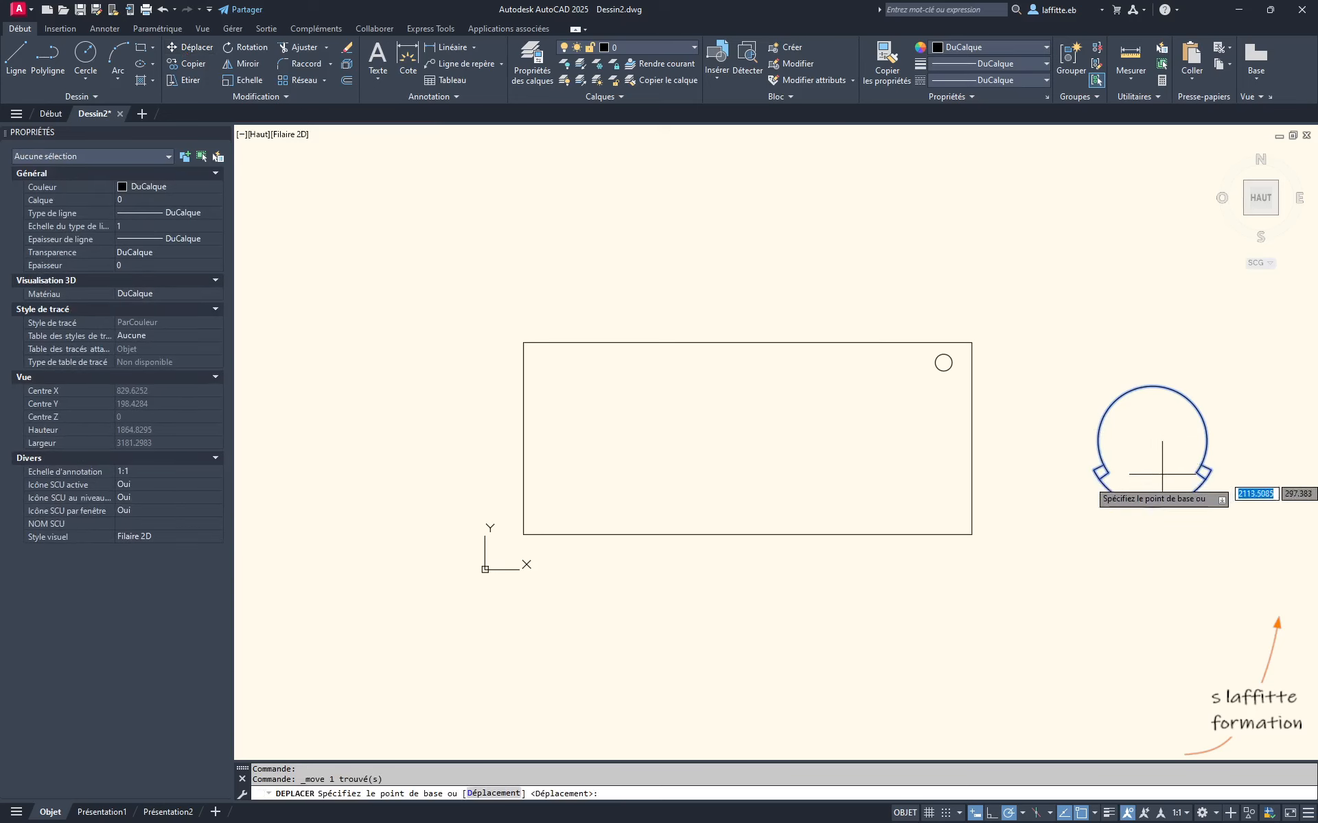
{"action": "left_click", "coordinate": [1153, 506]}
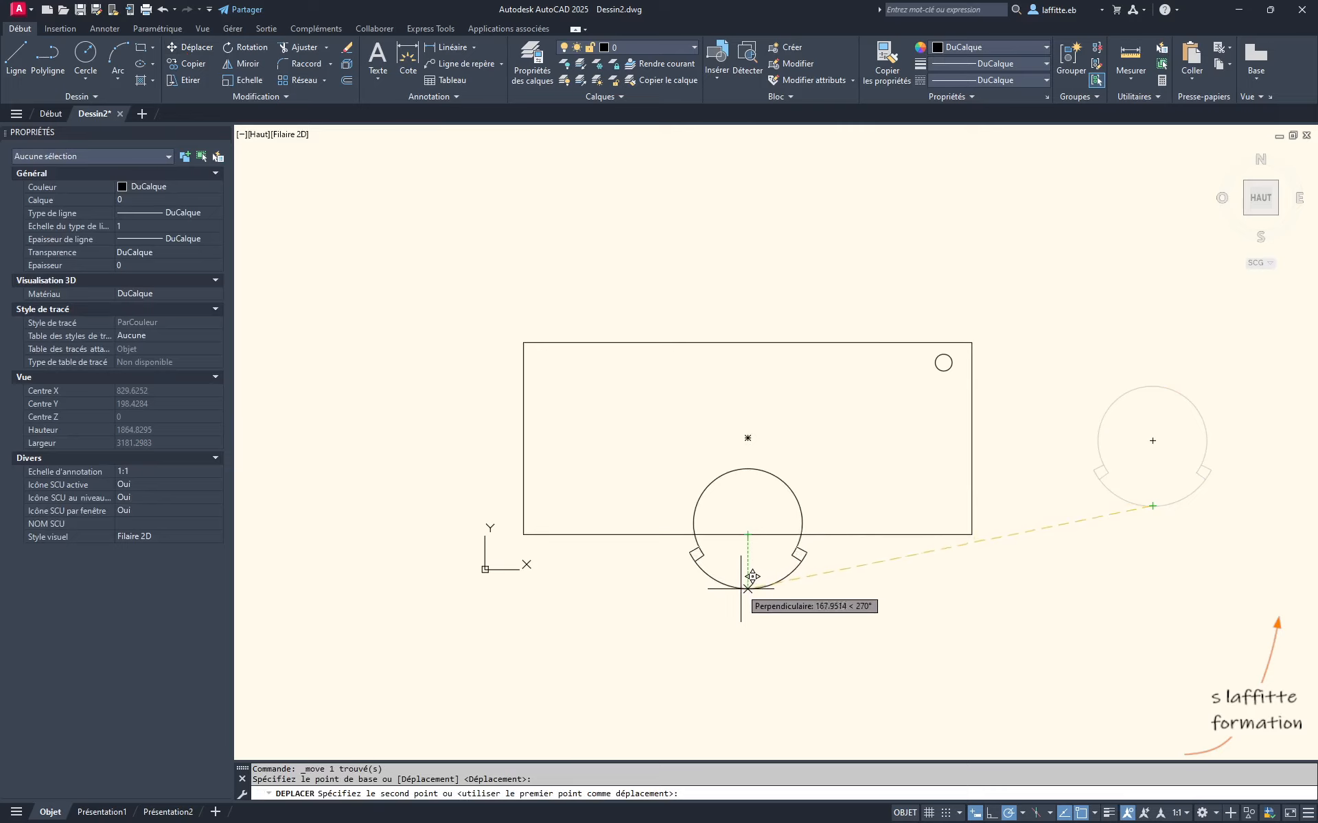
{"action": "key", "text": "Escape"}
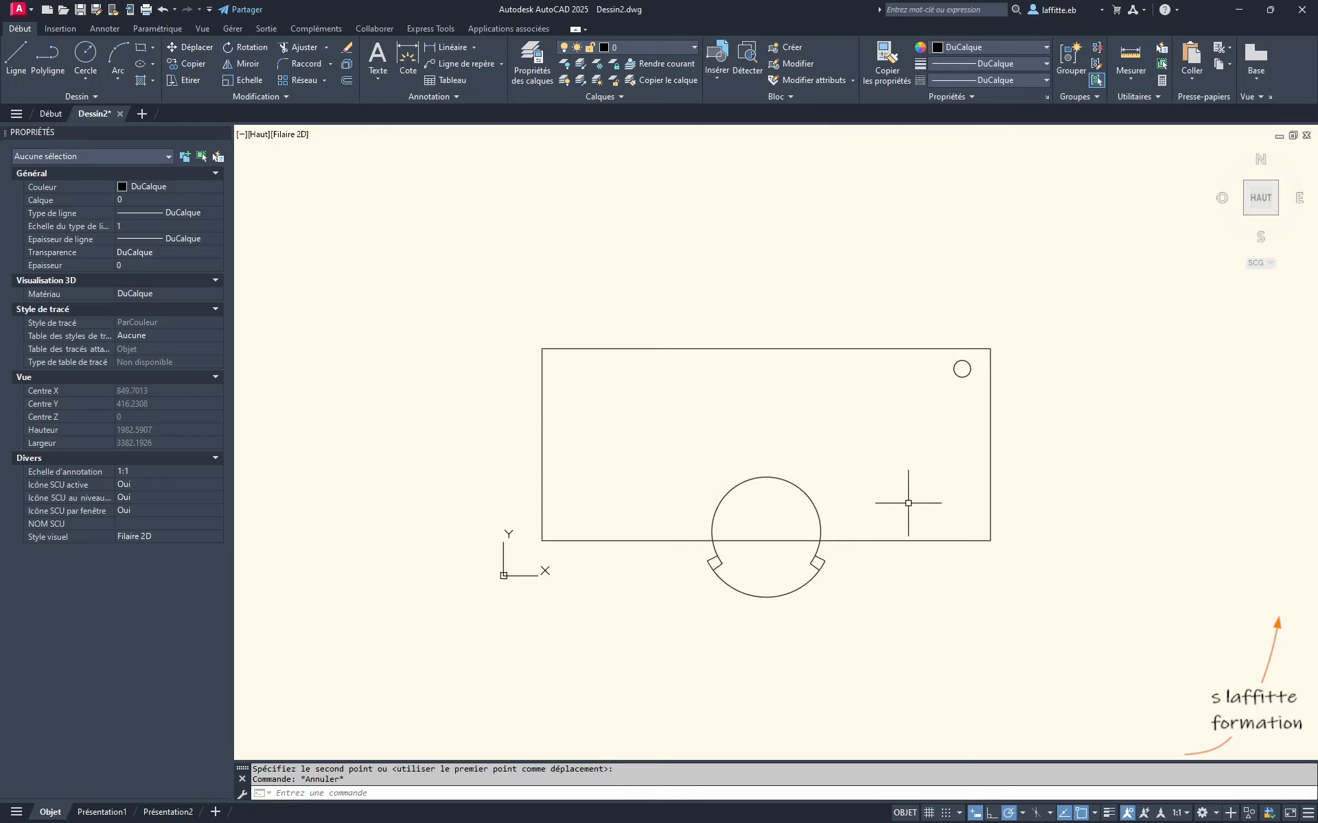
Open the desk block Bureau in the Block Editor
{"action": "left_click", "coordinate": [864, 350]}
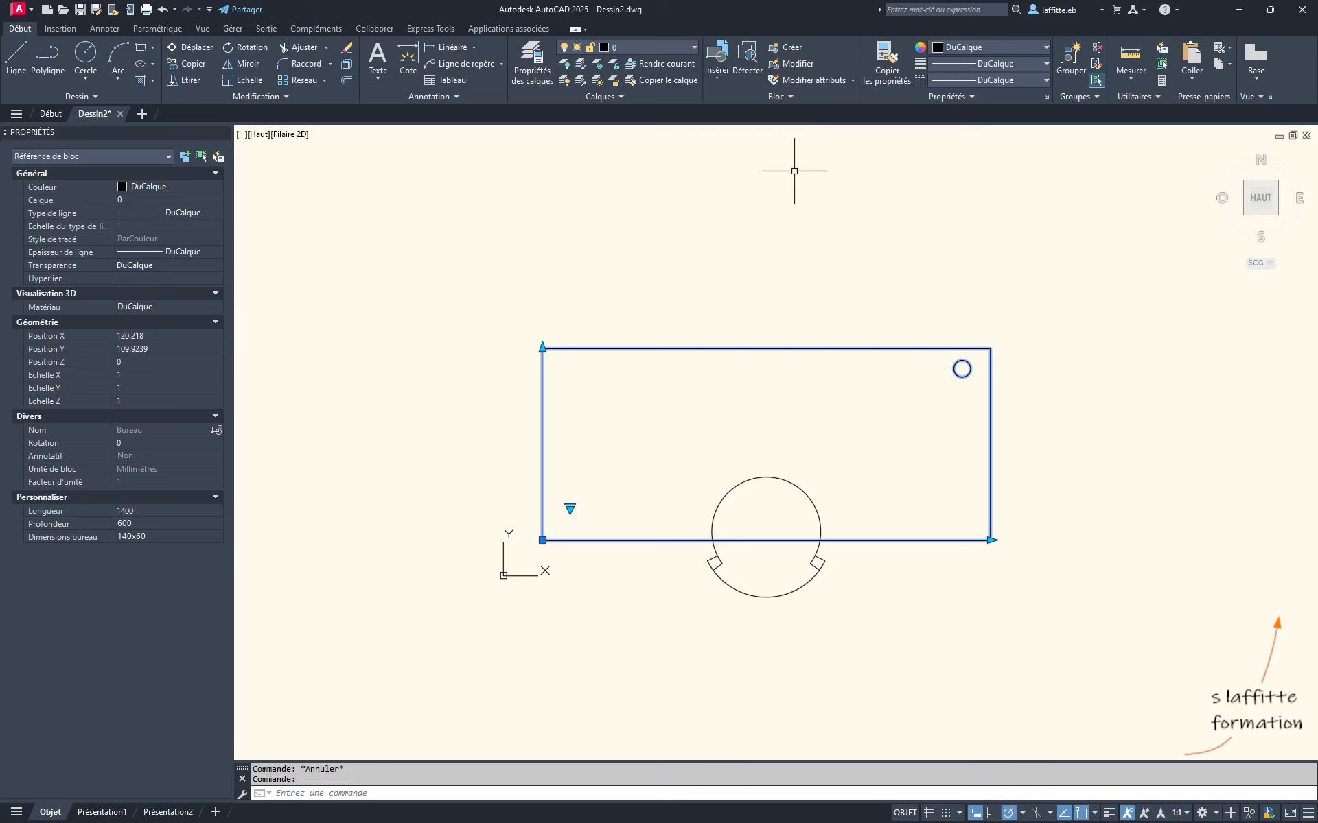
{"action": "left_click", "coordinate": [790, 64]}
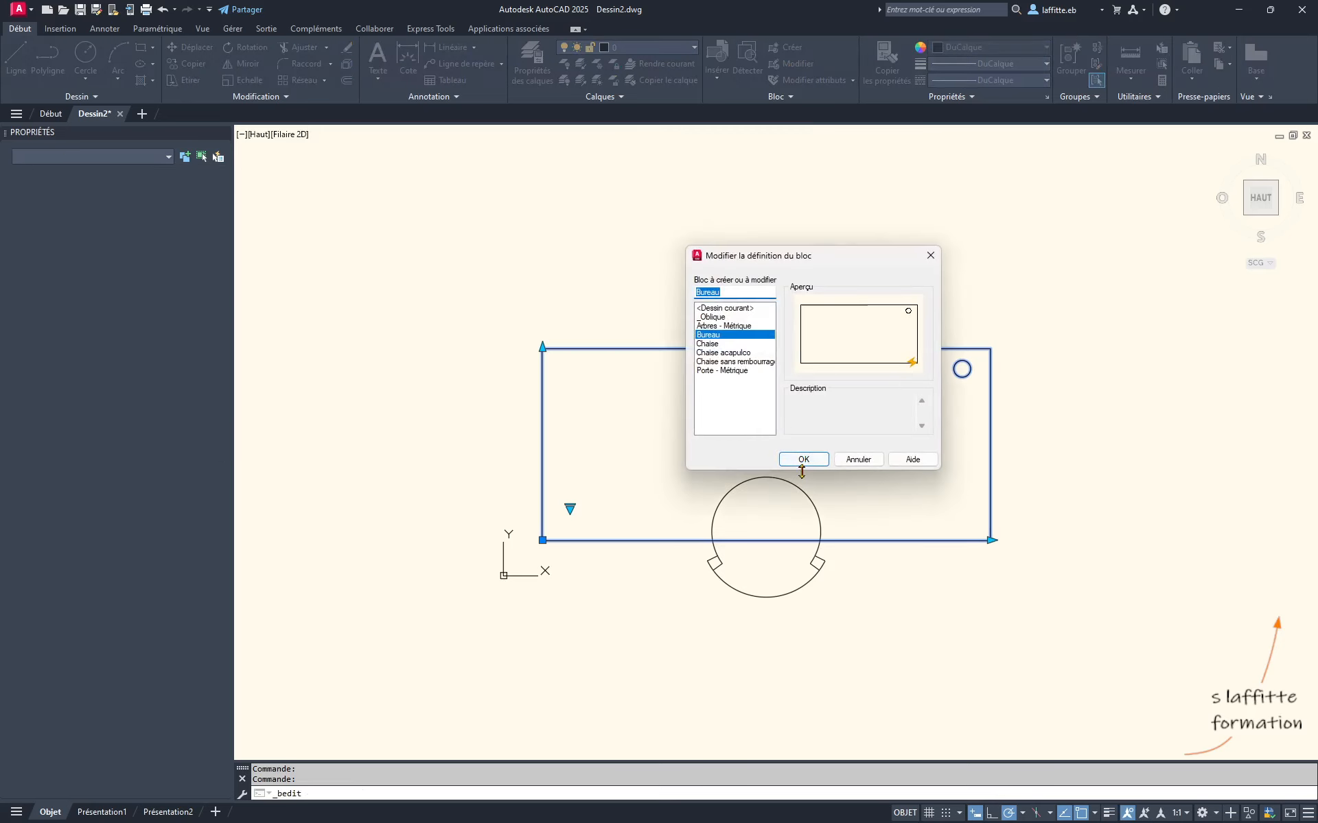
{"action": "left_click", "coordinate": [802, 460]}
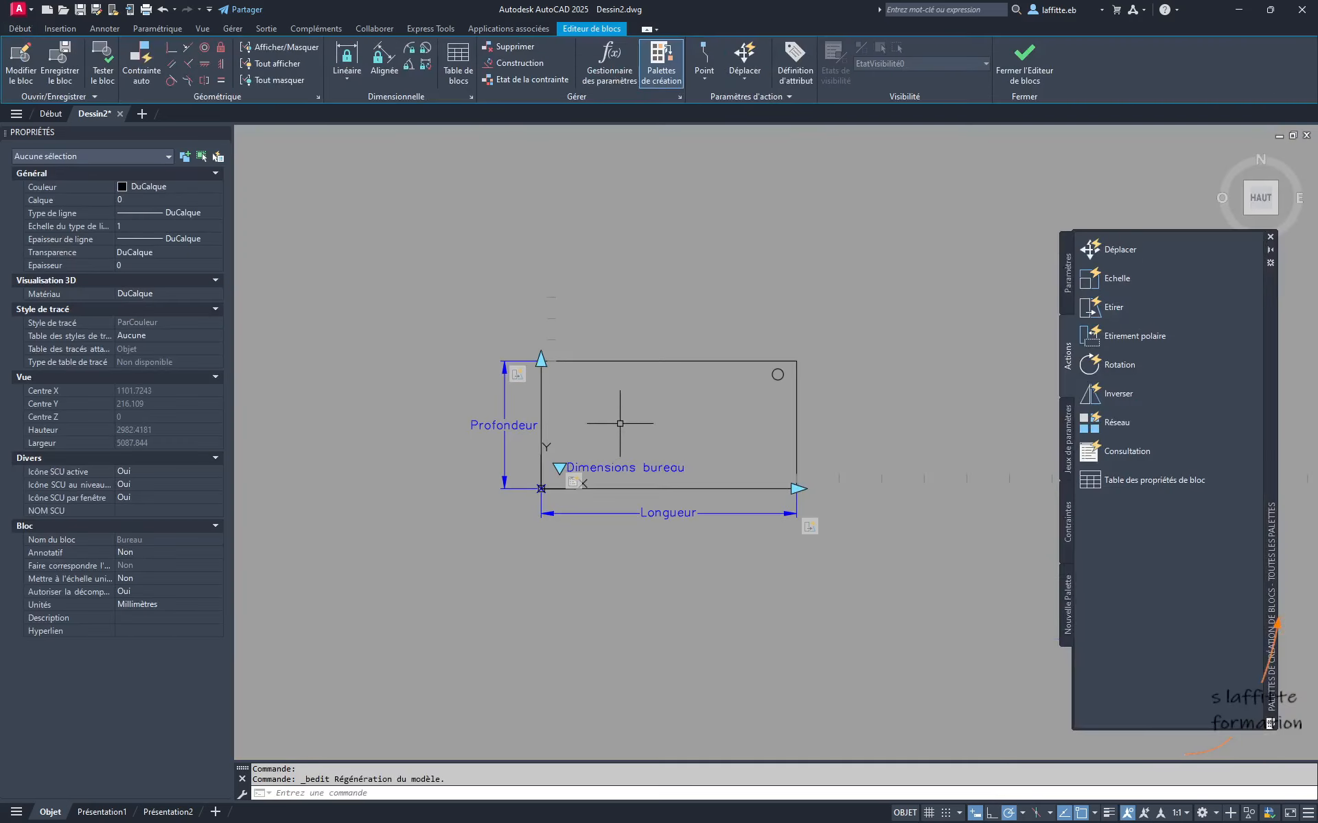
Fill the desktop with a solid hatch, selecting the rectangle and the small cable-hole circle as boundaries so the hole stays empty
{"action": "type", "text": "H"}
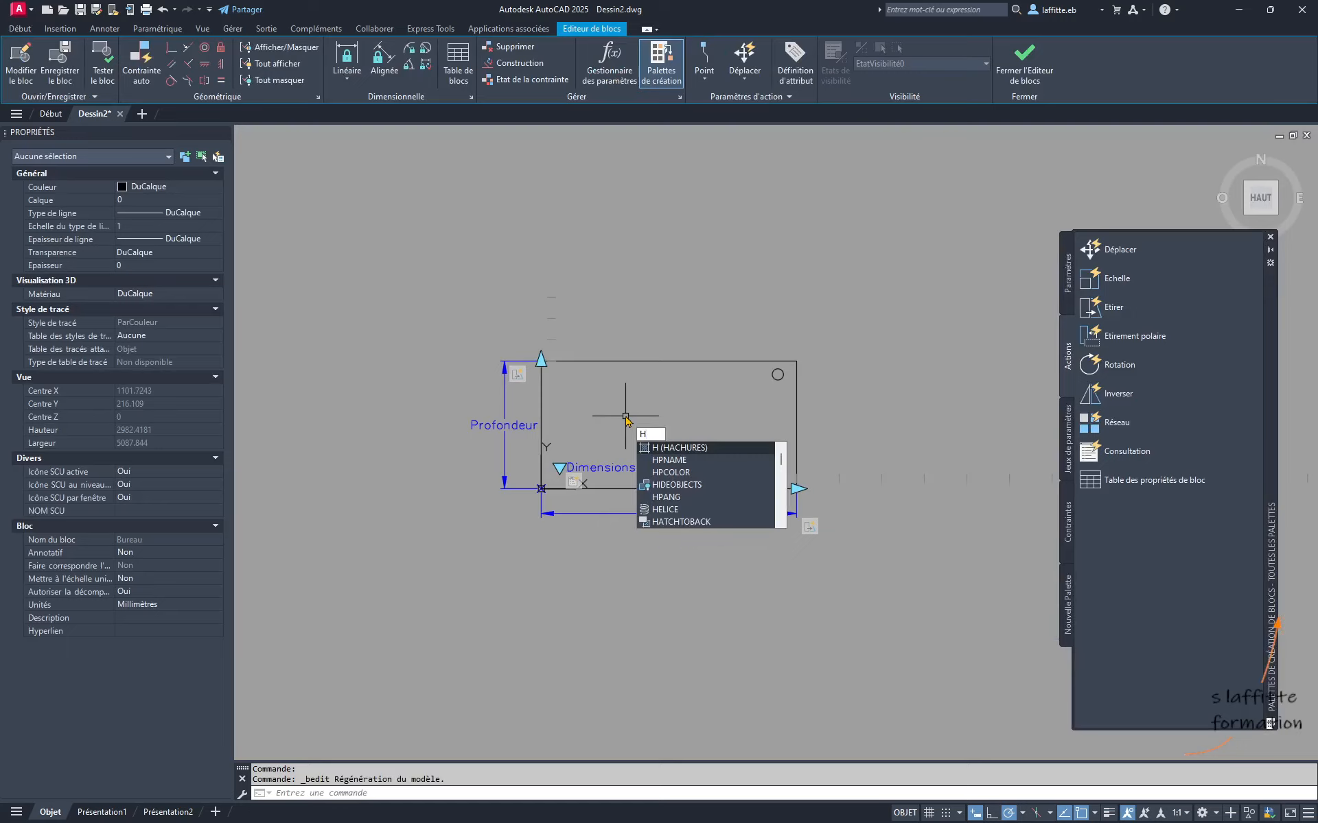
{"action": "key", "text": "Return"}
{"action": "left_click", "coordinate": [803, 336]}
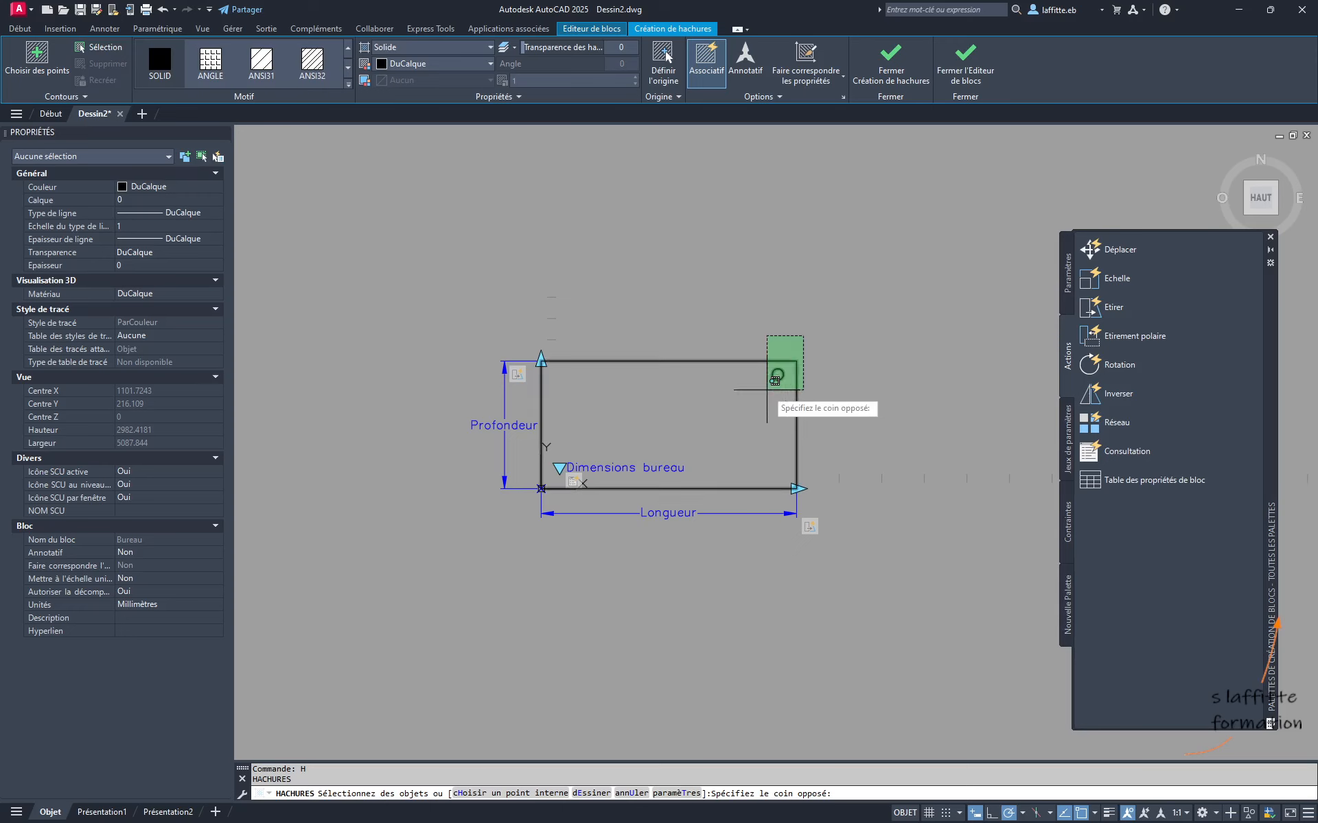
{"action": "left_click", "coordinate": [767, 389]}
{"action": "key", "text": "Return"}
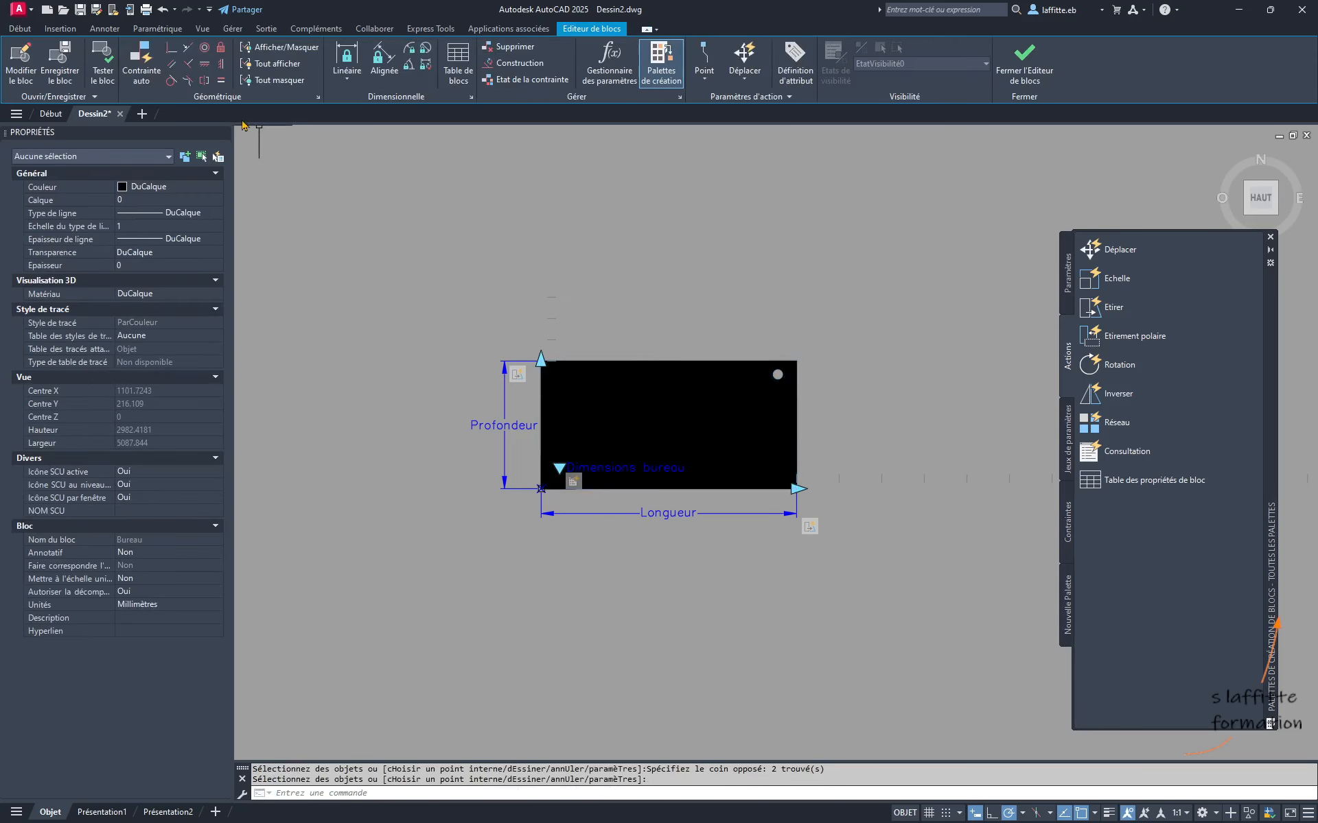
Test the desk block by switching its size to 200x90 and back to 120x60
{"action": "left_click", "coordinate": [103, 69]}
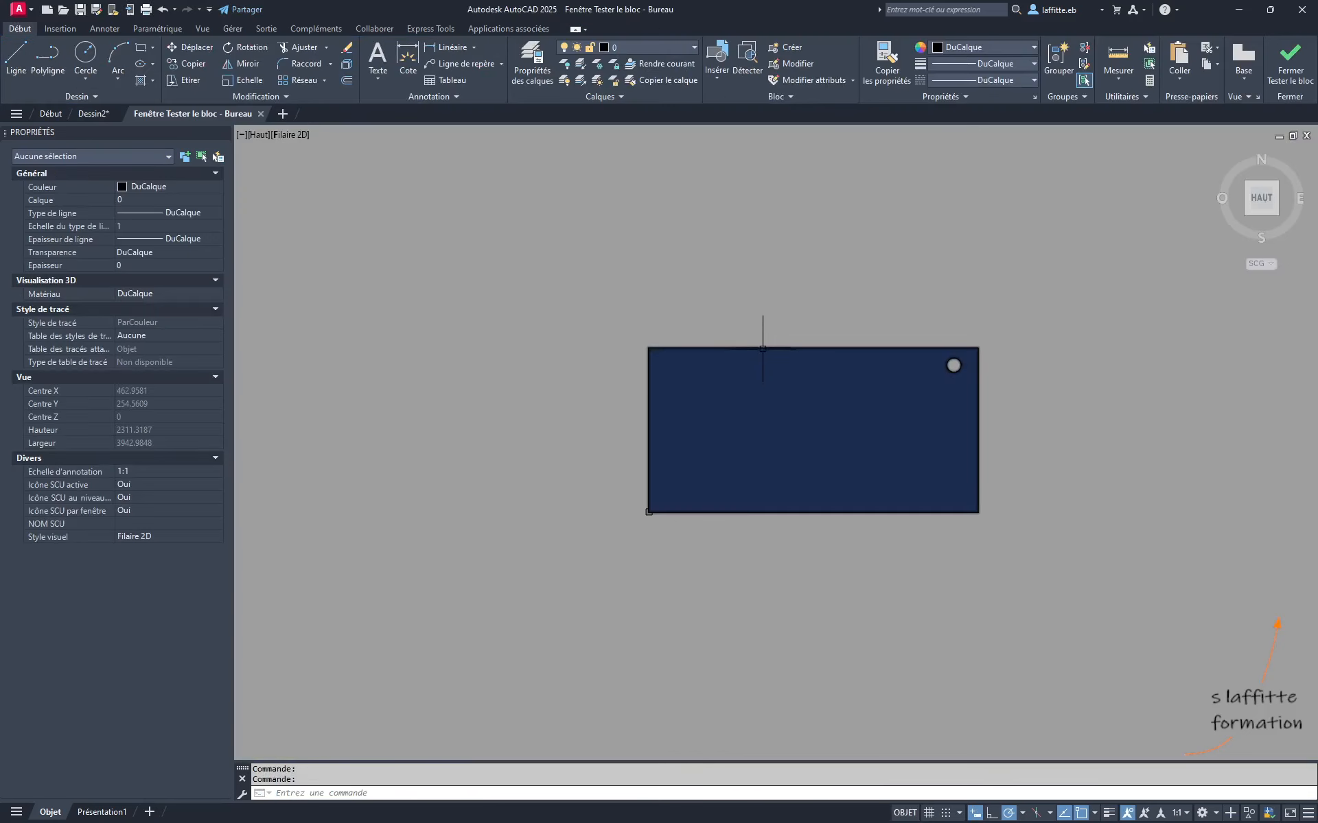
{"action": "left_click", "coordinate": [761, 347]}
{"action": "left_click", "coordinate": [672, 482]}
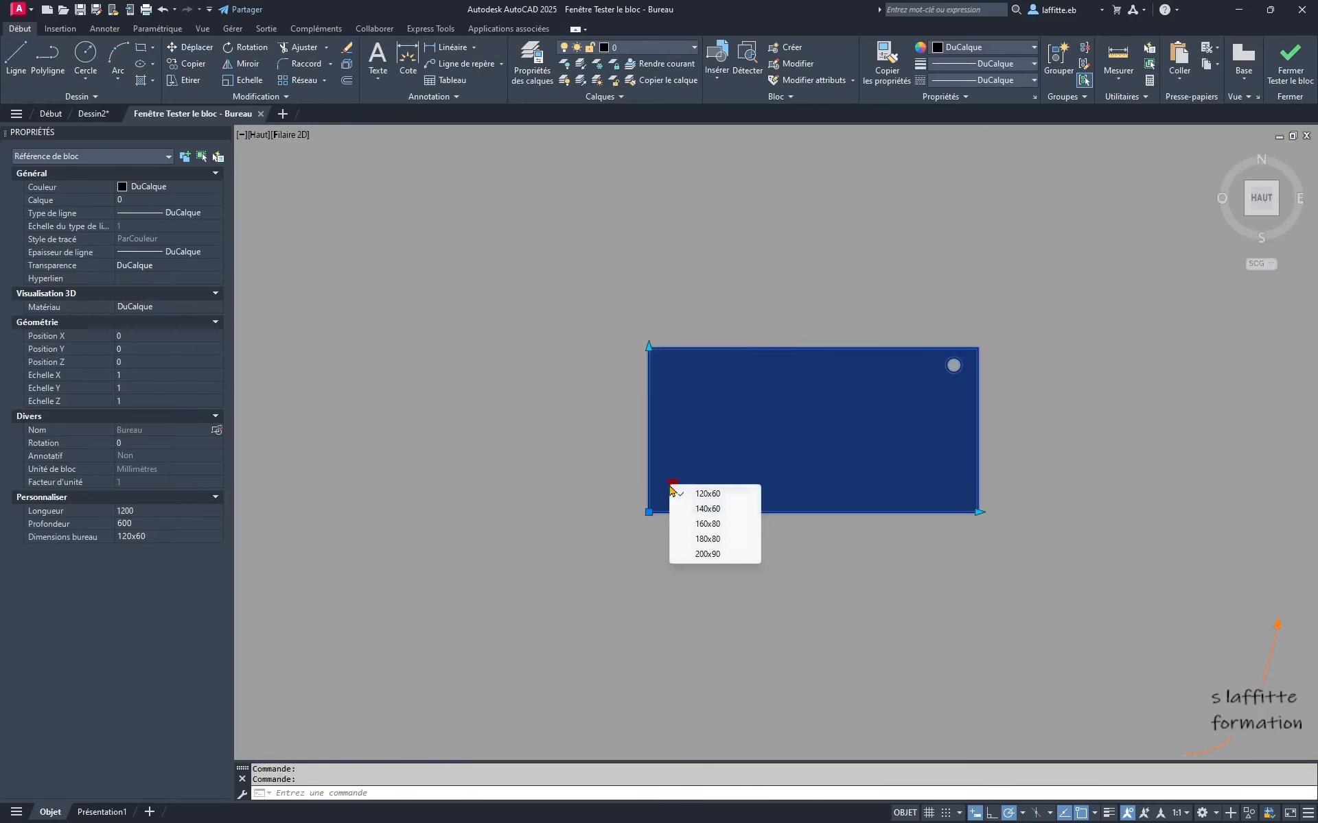
{"action": "left_click", "coordinate": [706, 553]}
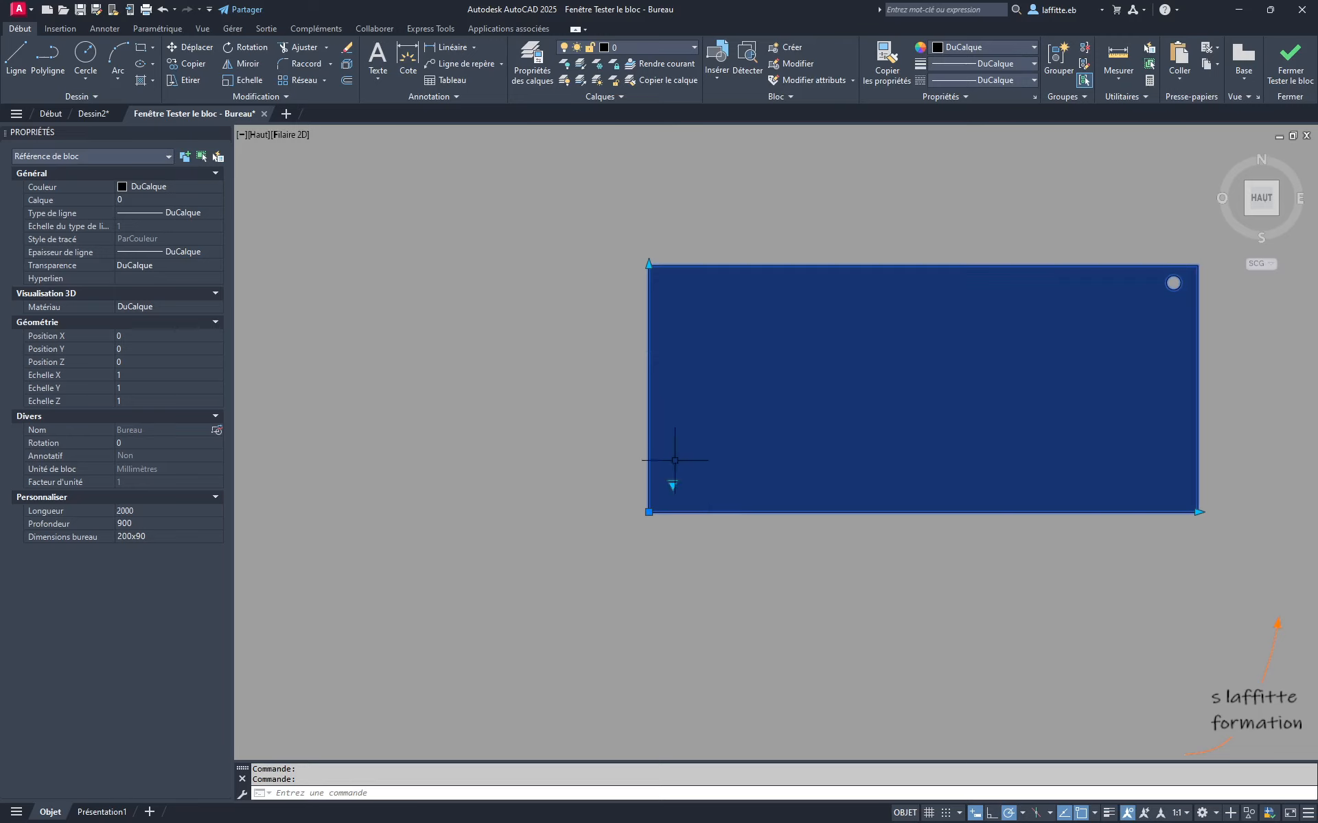
{"action": "left_click", "coordinate": [672, 484]}
{"action": "left_click", "coordinate": [697, 501]}
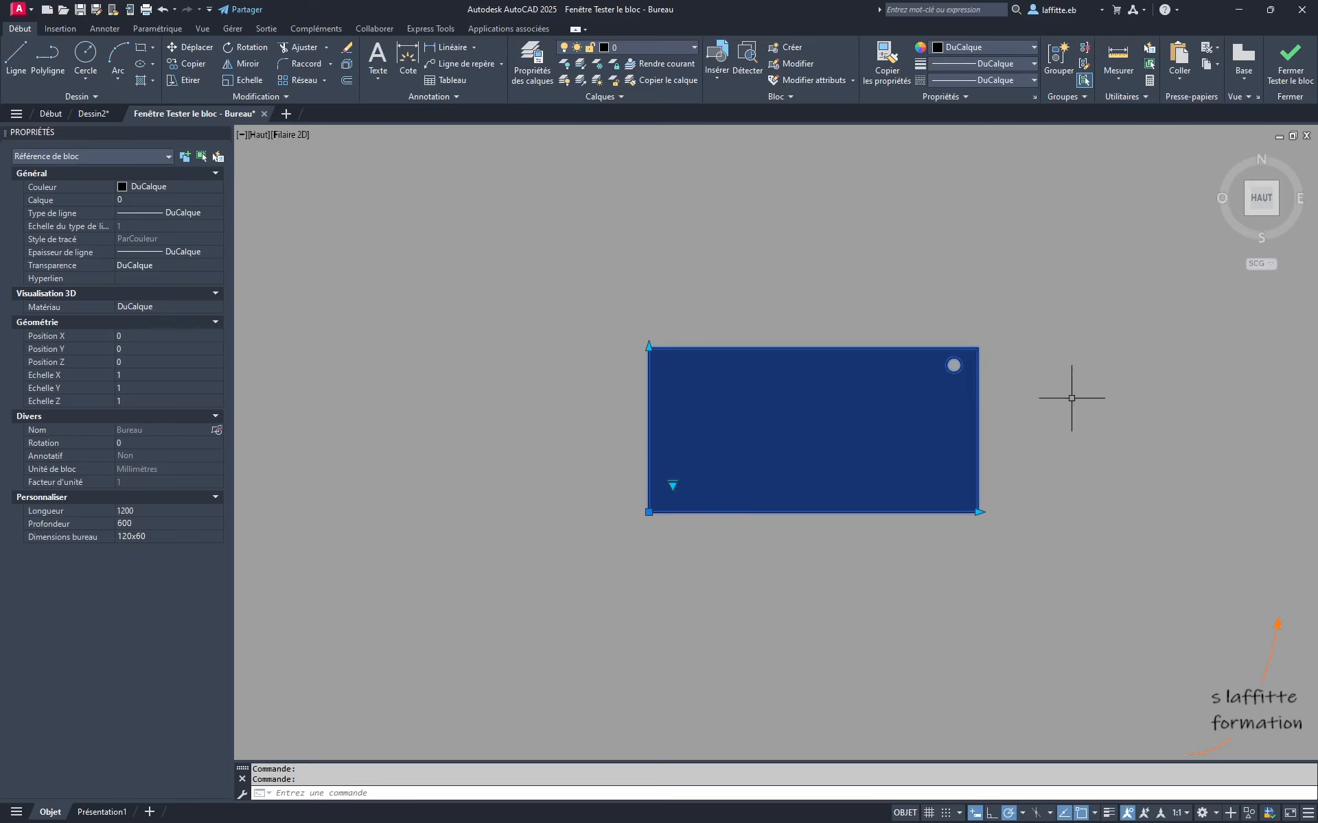
Close the block test window and exit the Block Editor, saving the changes to the desk block
{"action": "left_click", "coordinate": [1296, 65]}
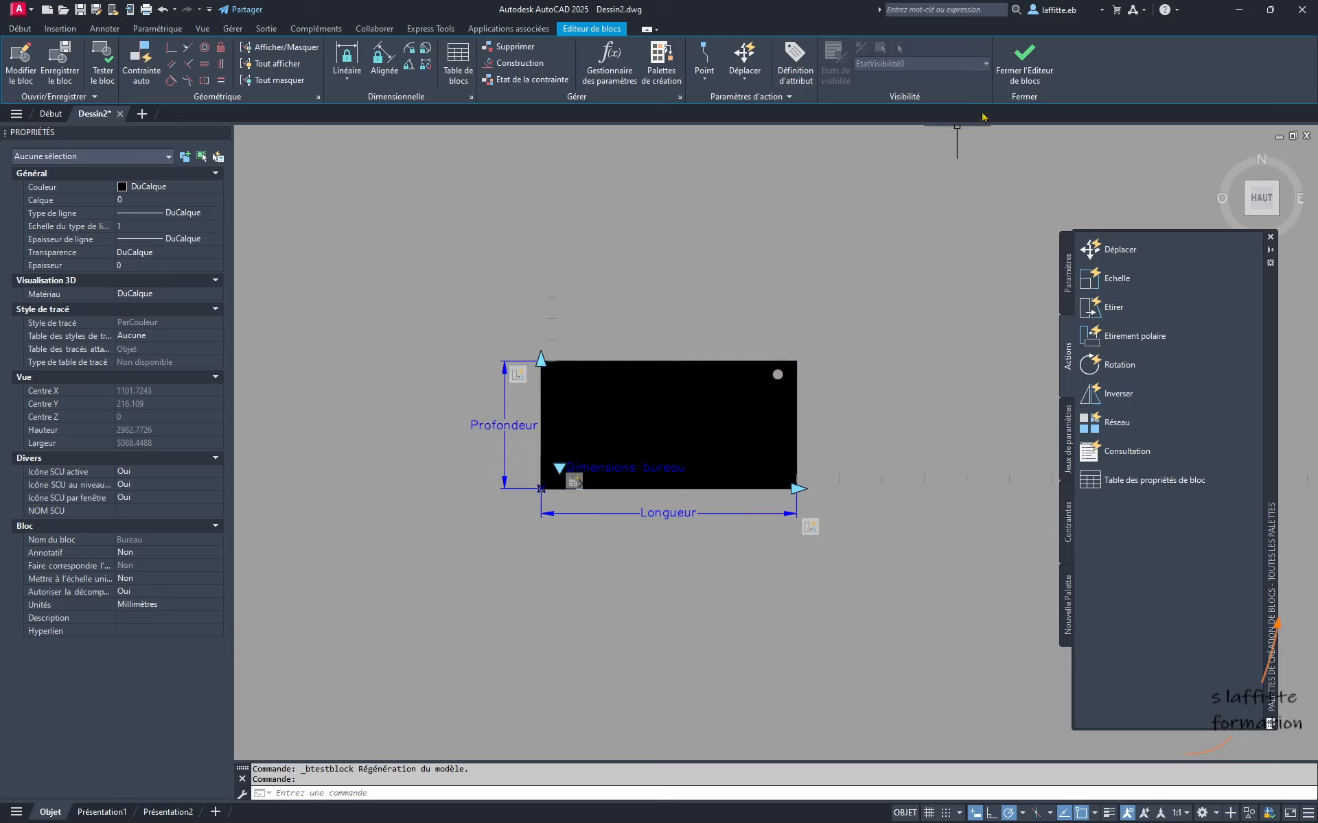
{"action": "left_click", "coordinate": [1027, 72]}
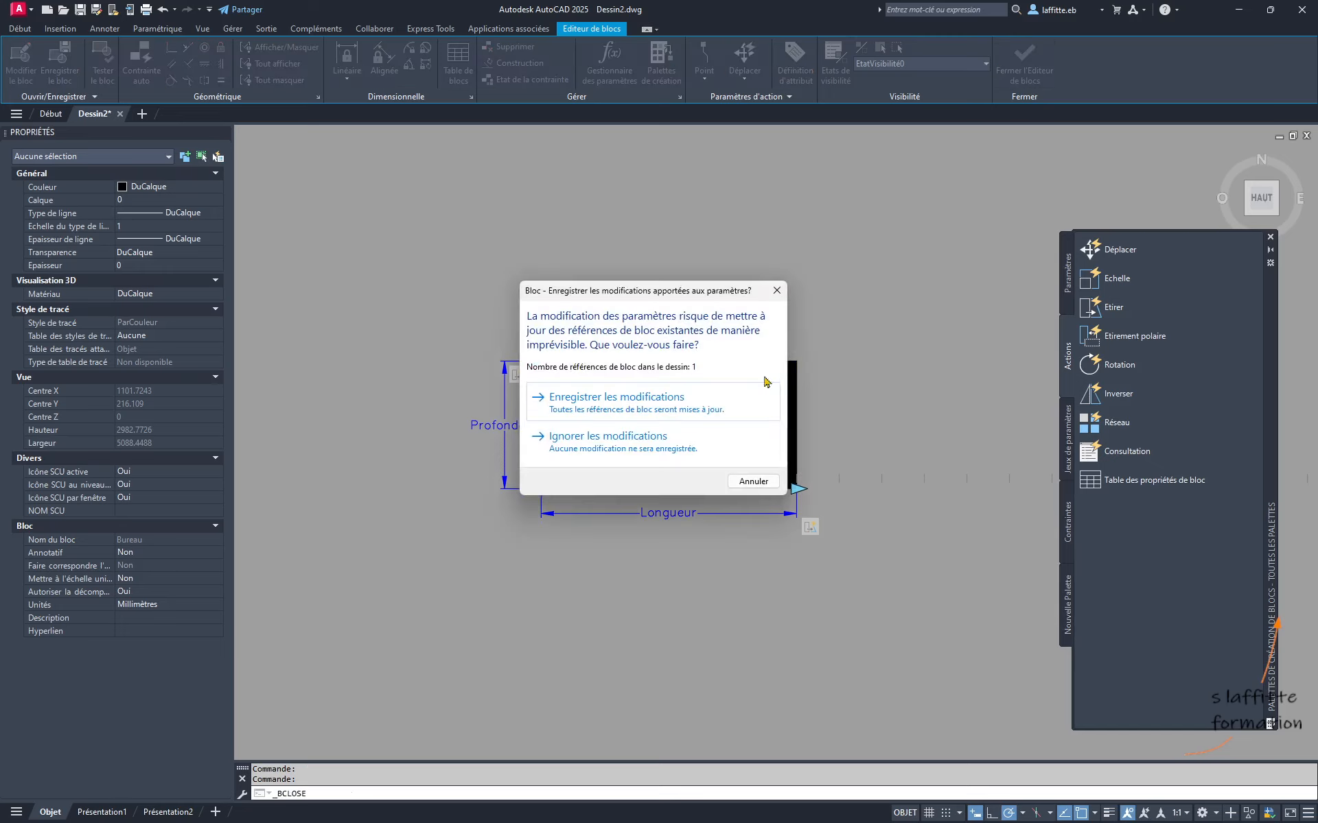
{"action": "left_click", "coordinate": [638, 398]}
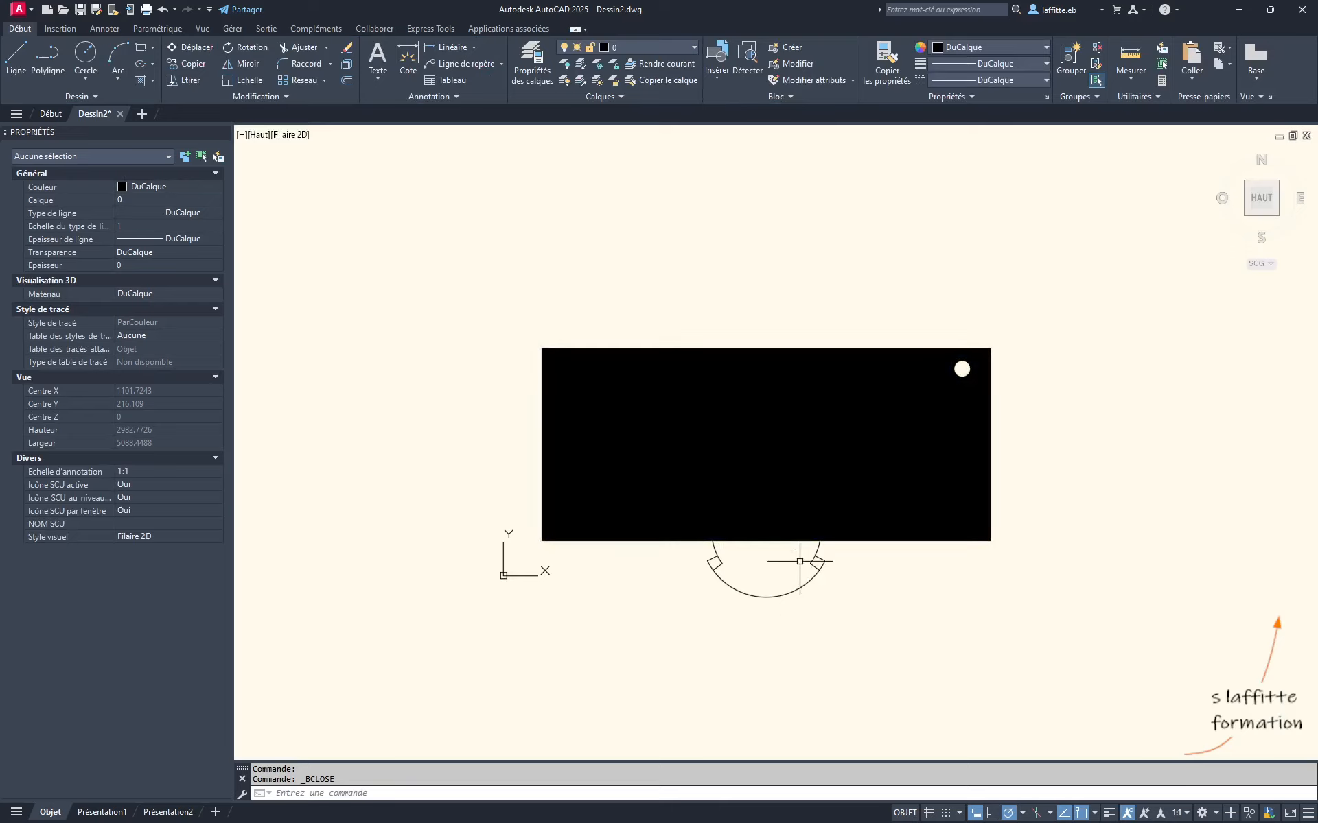
Cut the chair from the drawing to the clipboard and reopen the Bureau block for editing
{"action": "left_click", "coordinate": [809, 583]}
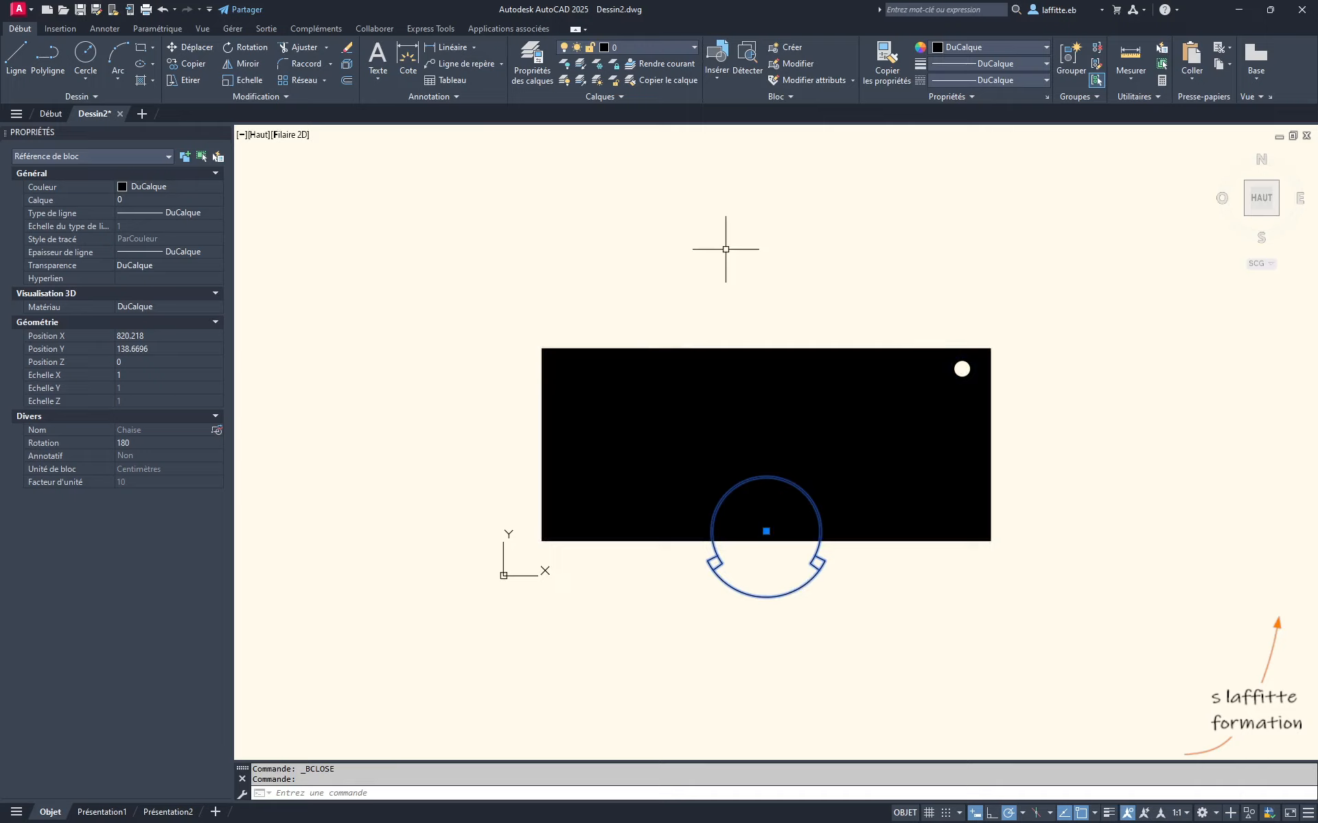
{"action": "key", "text": "ctrl+x"}
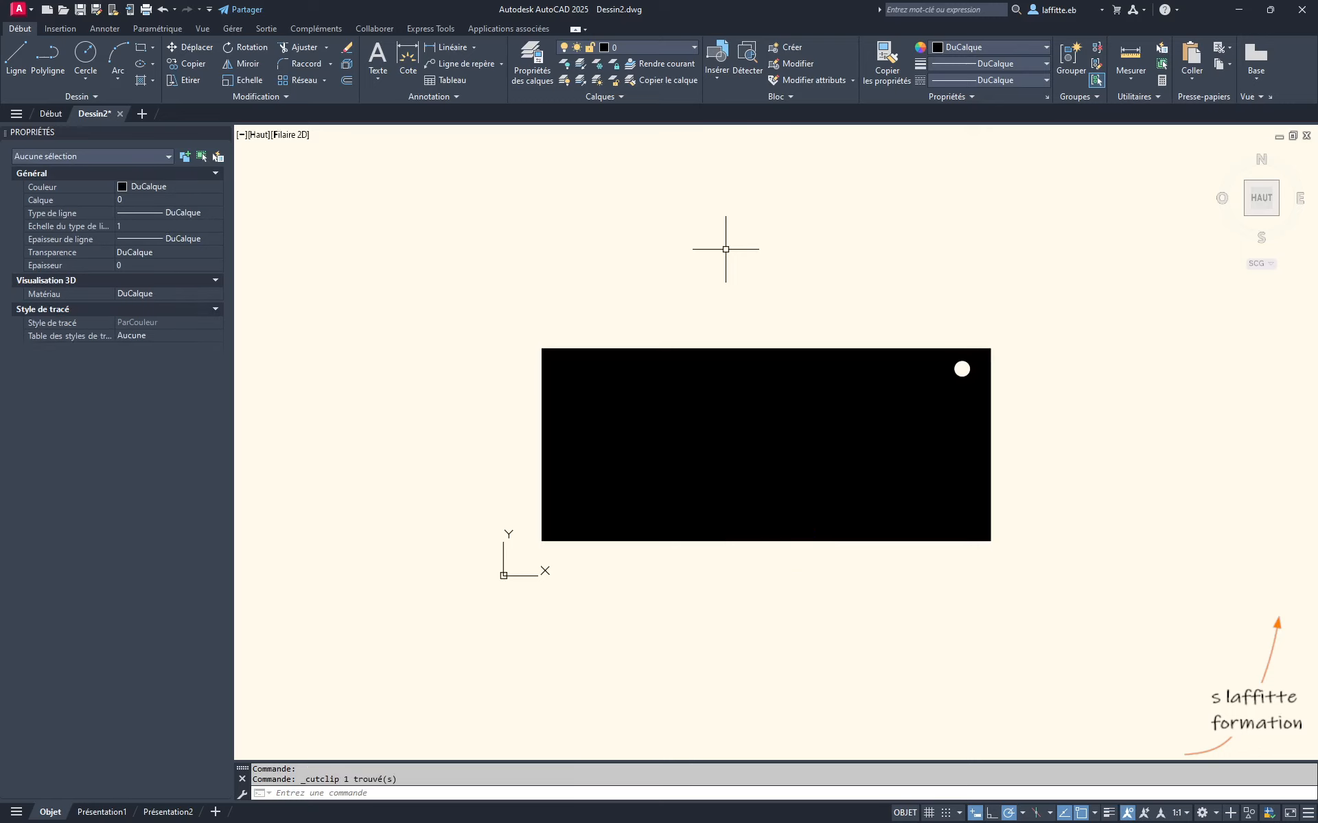
{"action": "left_click", "coordinate": [766, 348]}
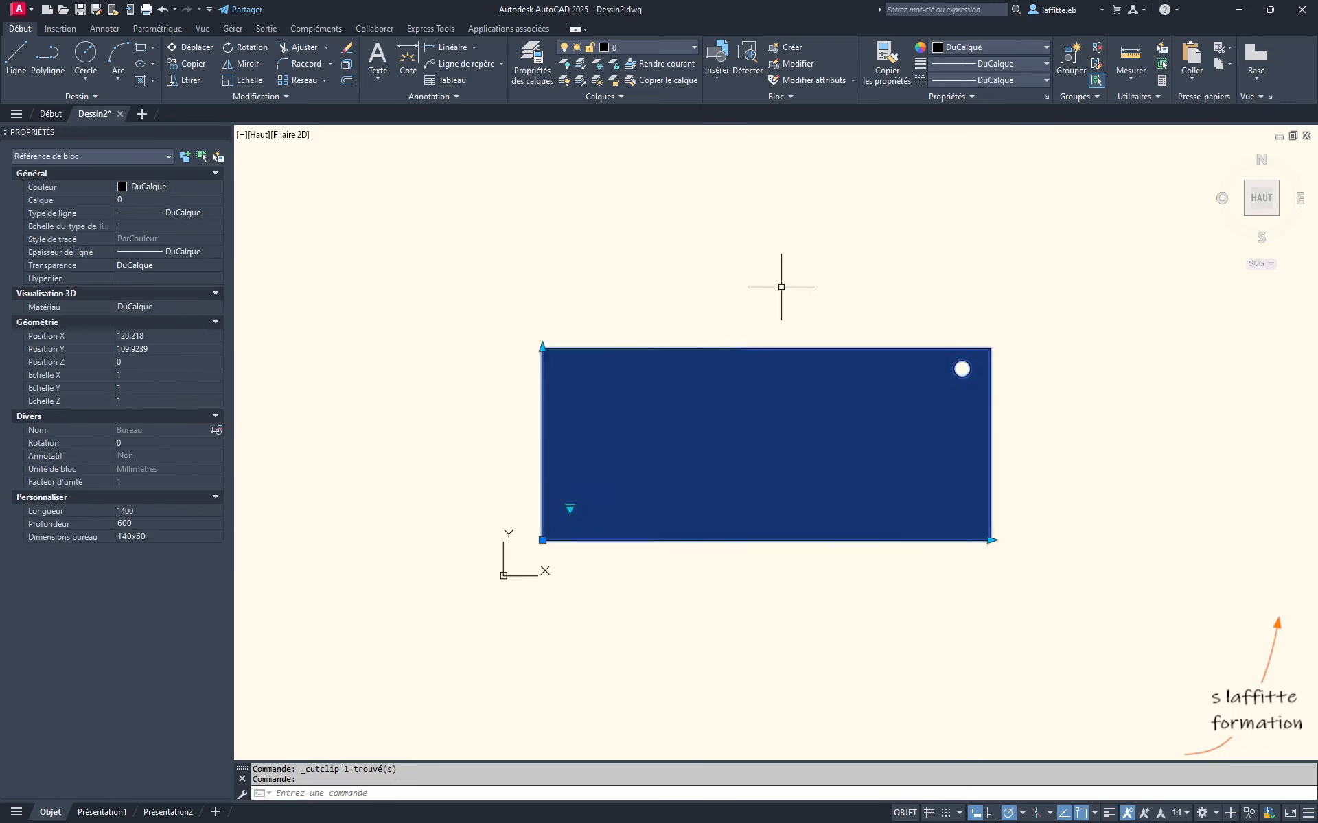
{"action": "left_click", "coordinate": [800, 66]}
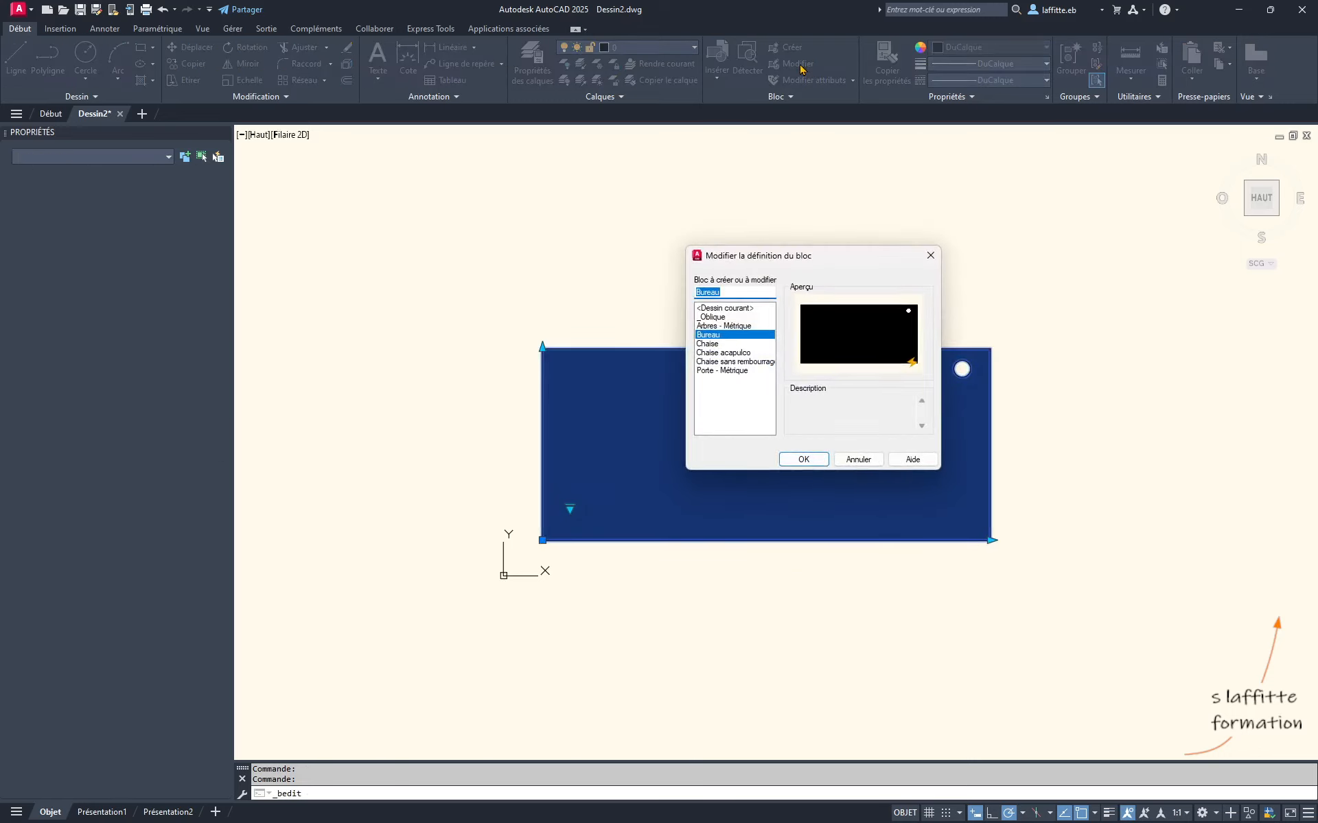
{"action": "left_click", "coordinate": [799, 459]}
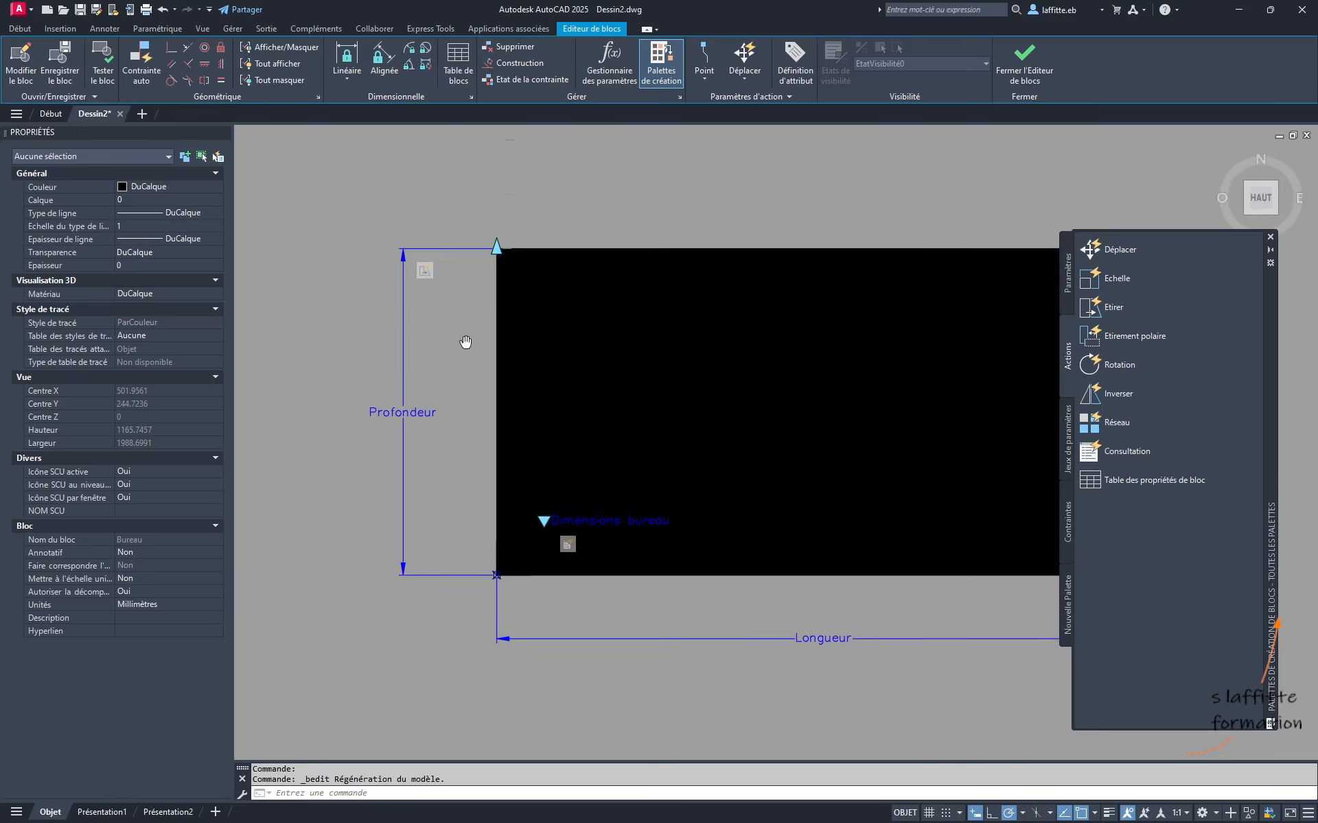
{"action": "middle_click_drag", "start_coordinate": [472, 343], "coordinate": [390, 322]}
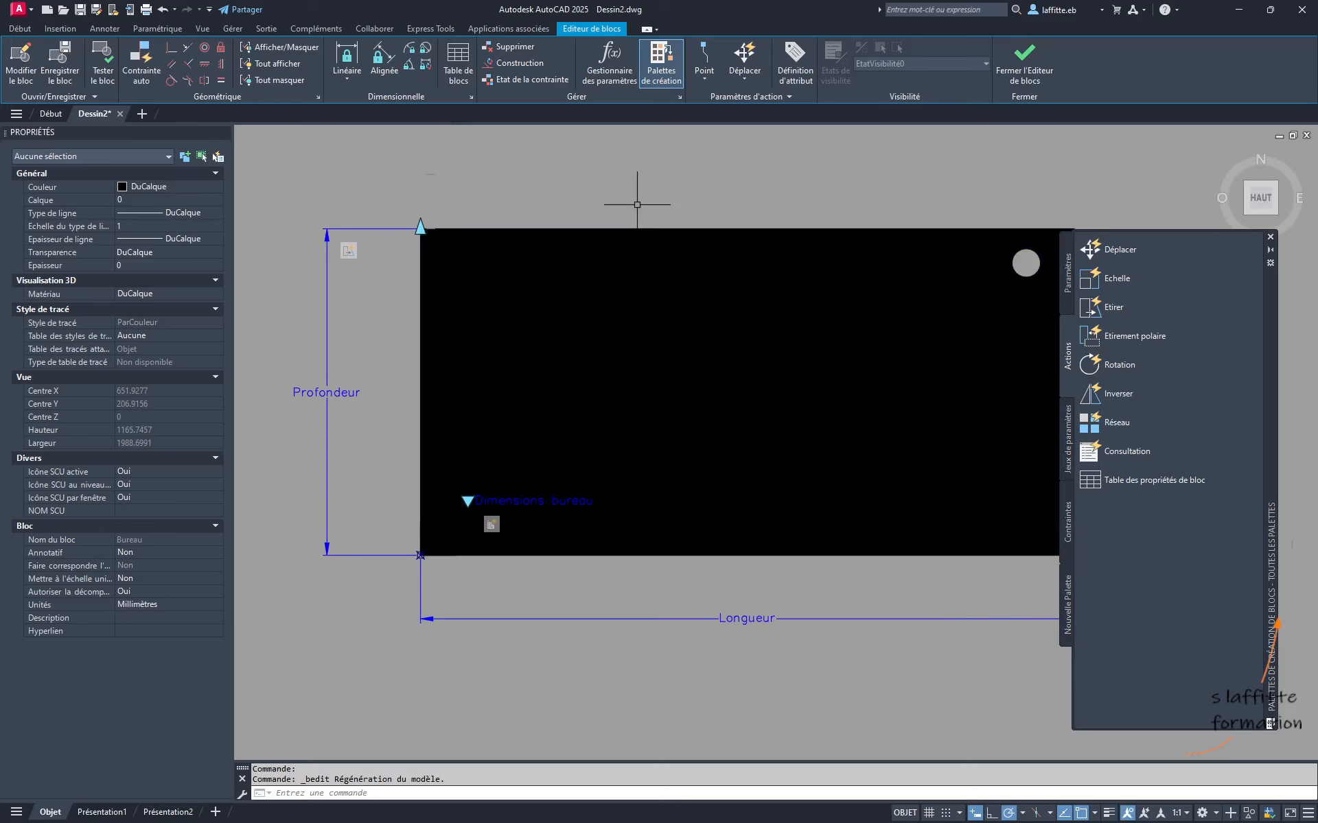
{"action": "key", "text": "ctrl+v"}
{"action": "key", "text": "Escape"}
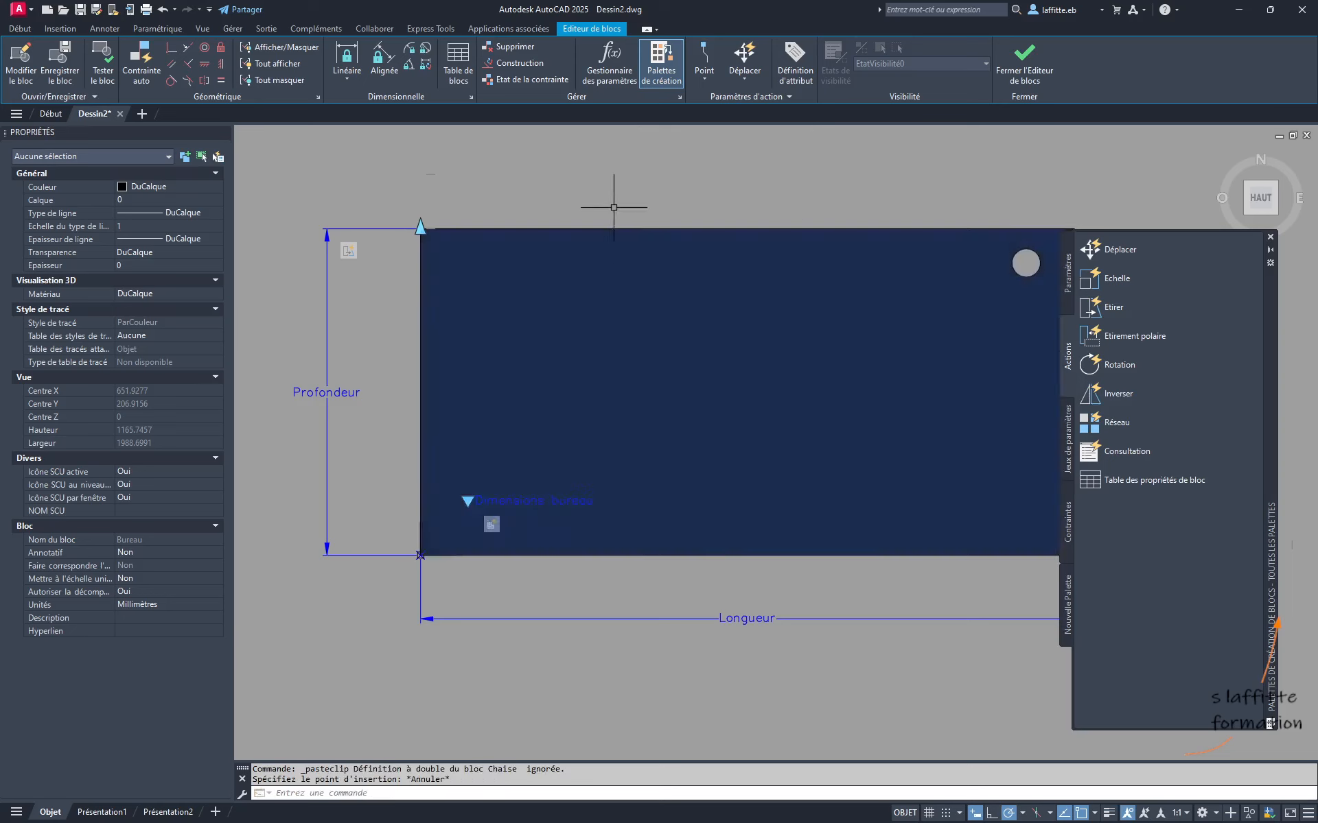
{"action": "right_click", "coordinate": [615, 196]}
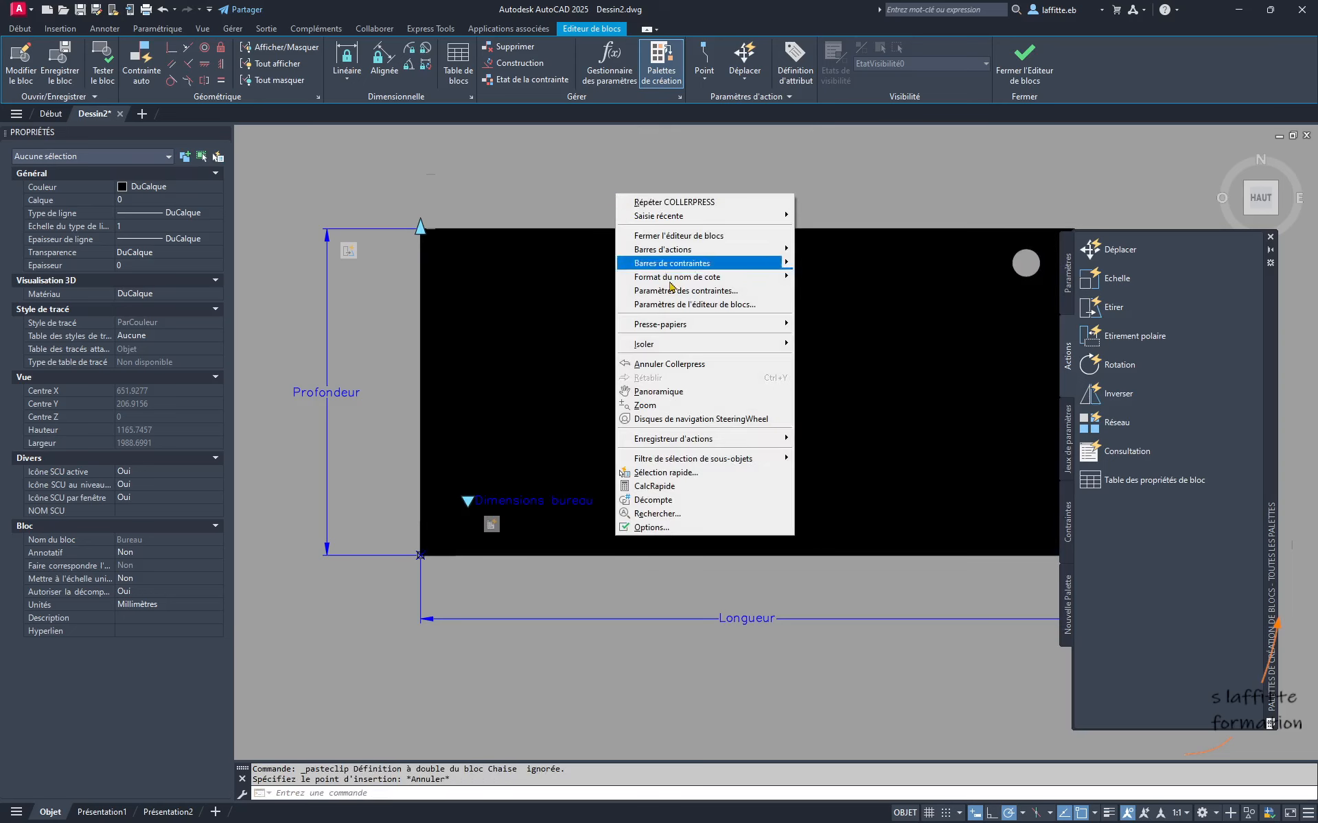
{"action": "mouse_move", "coordinate": [689, 333]}
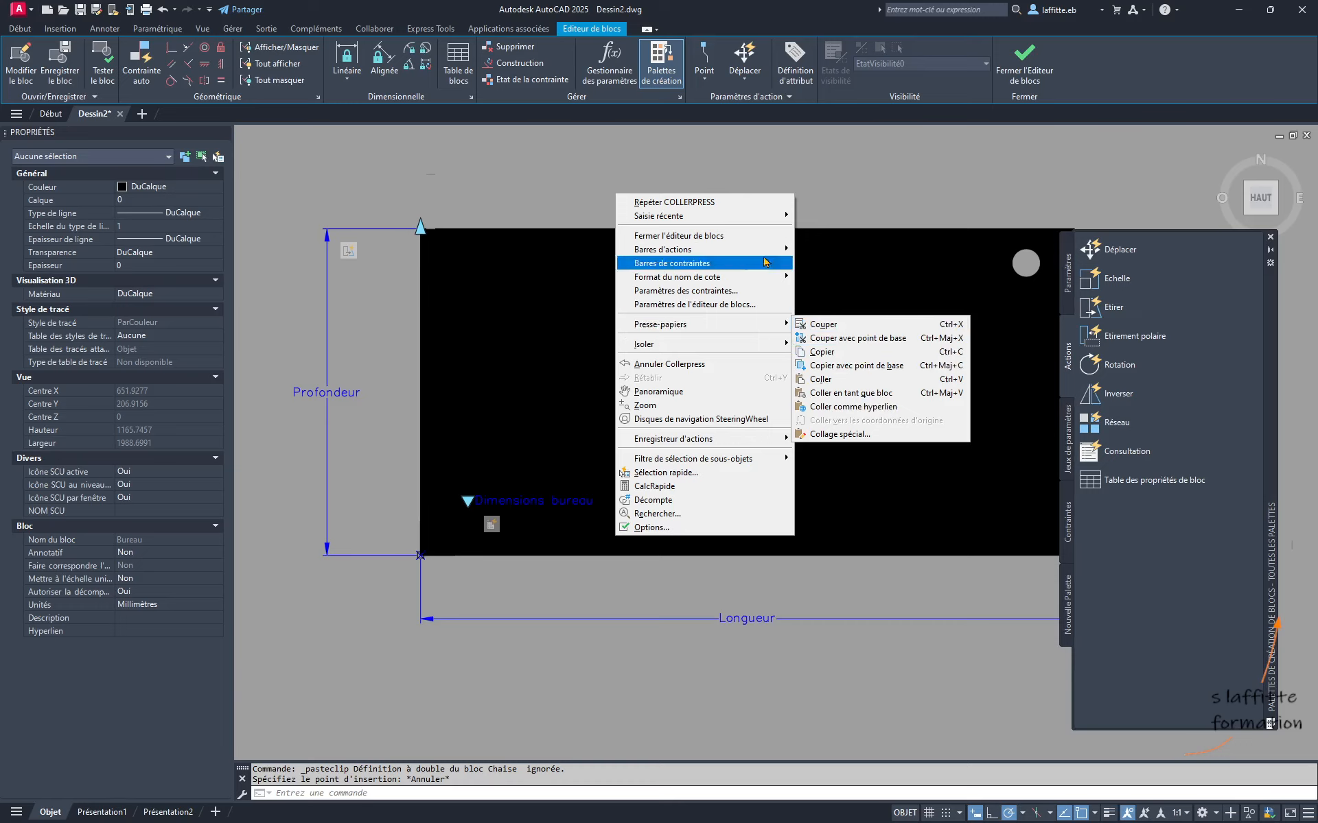
{"action": "left_click", "coordinate": [837, 293]}
Paste the chair into the desk block definition, just below the desk's front edge
{"action": "key", "text": "ctrl+v"}
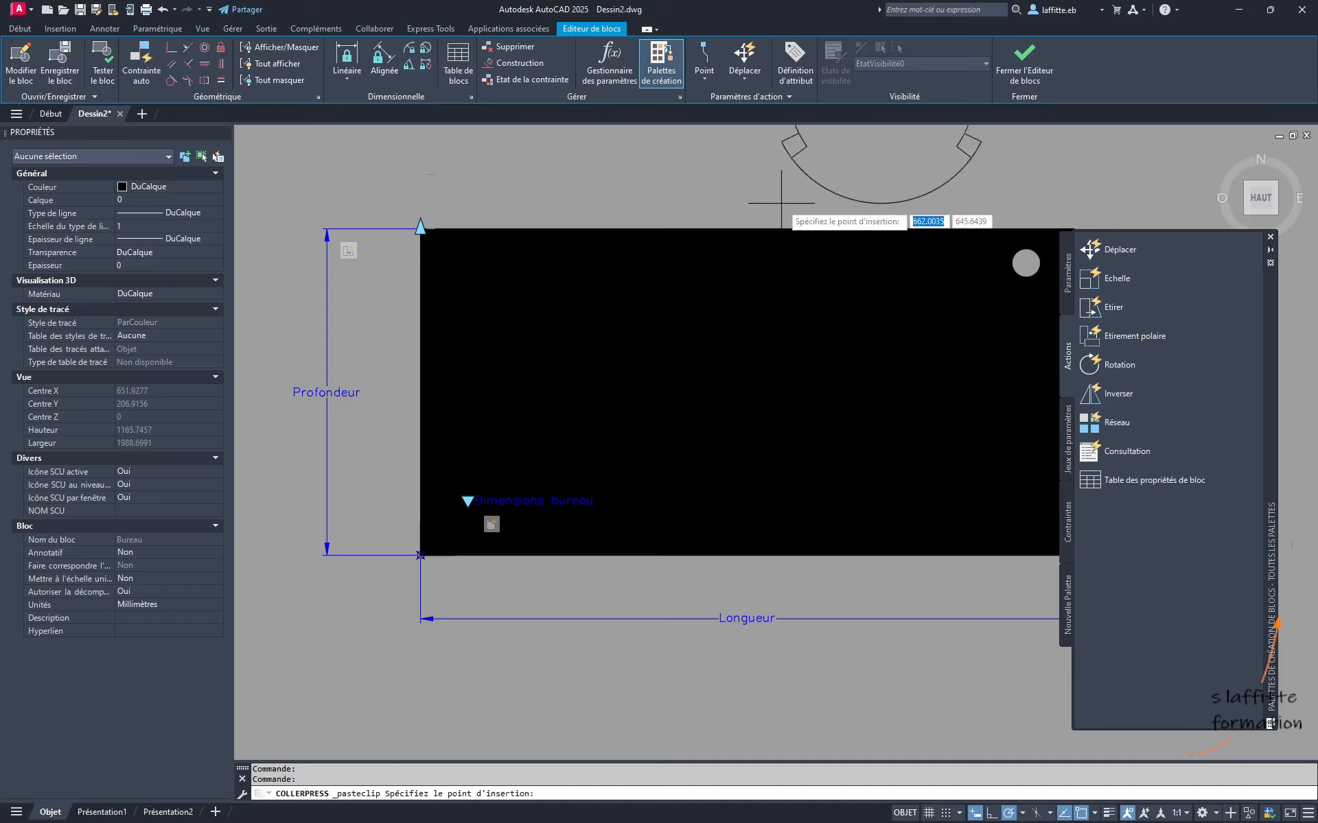
{"action": "scroll", "coordinate": [755, 364], "scroll_direction": "down", "scroll_amount": 4}
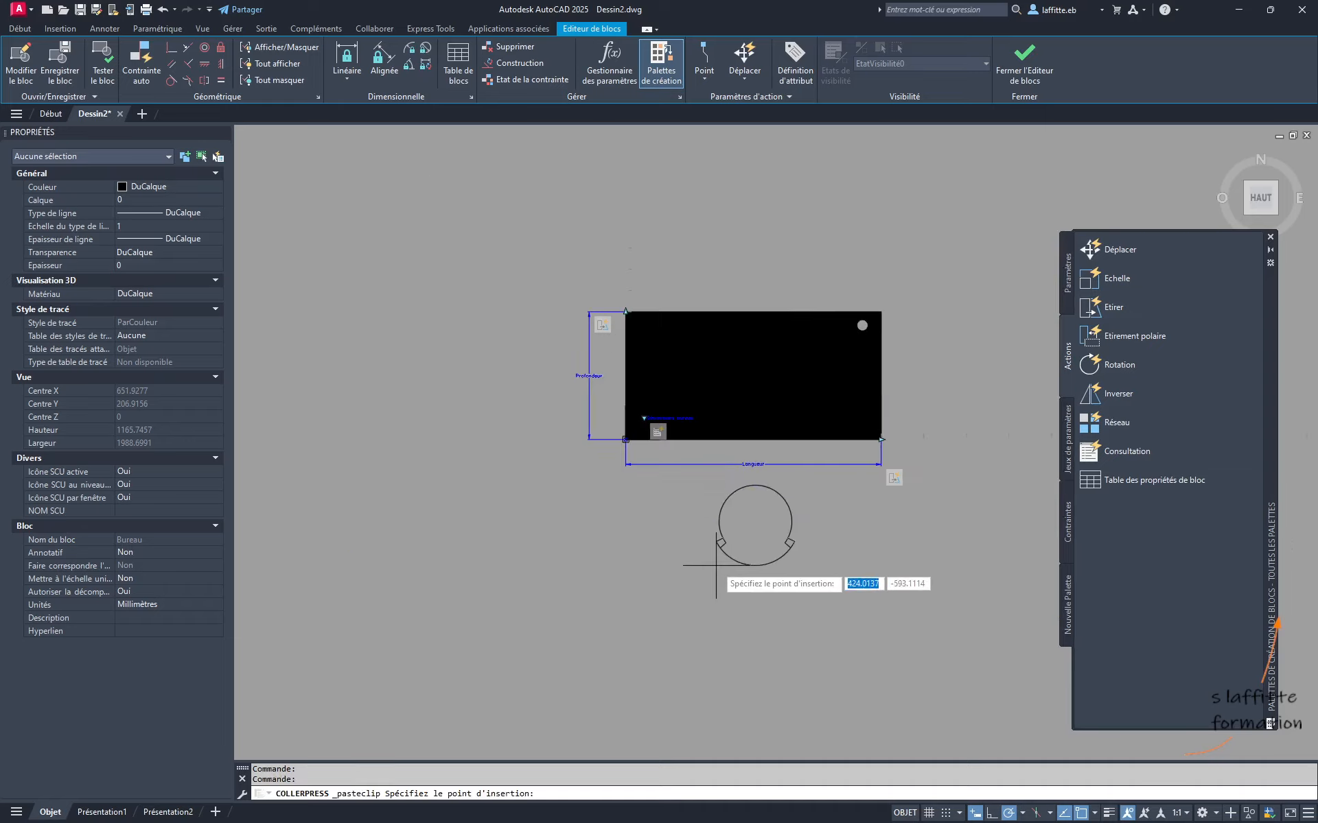
{"action": "left_click", "coordinate": [716, 567]}
{"action": "scroll", "coordinate": [775, 481], "scroll_direction": "up", "scroll_amount": 2}
{"action": "key", "text": "Escape"}
Move the chair by its backrest midpoint to about 173 units below the desk's front edge, centred on the desk's length
{"action": "left_click", "coordinate": [777, 498]}
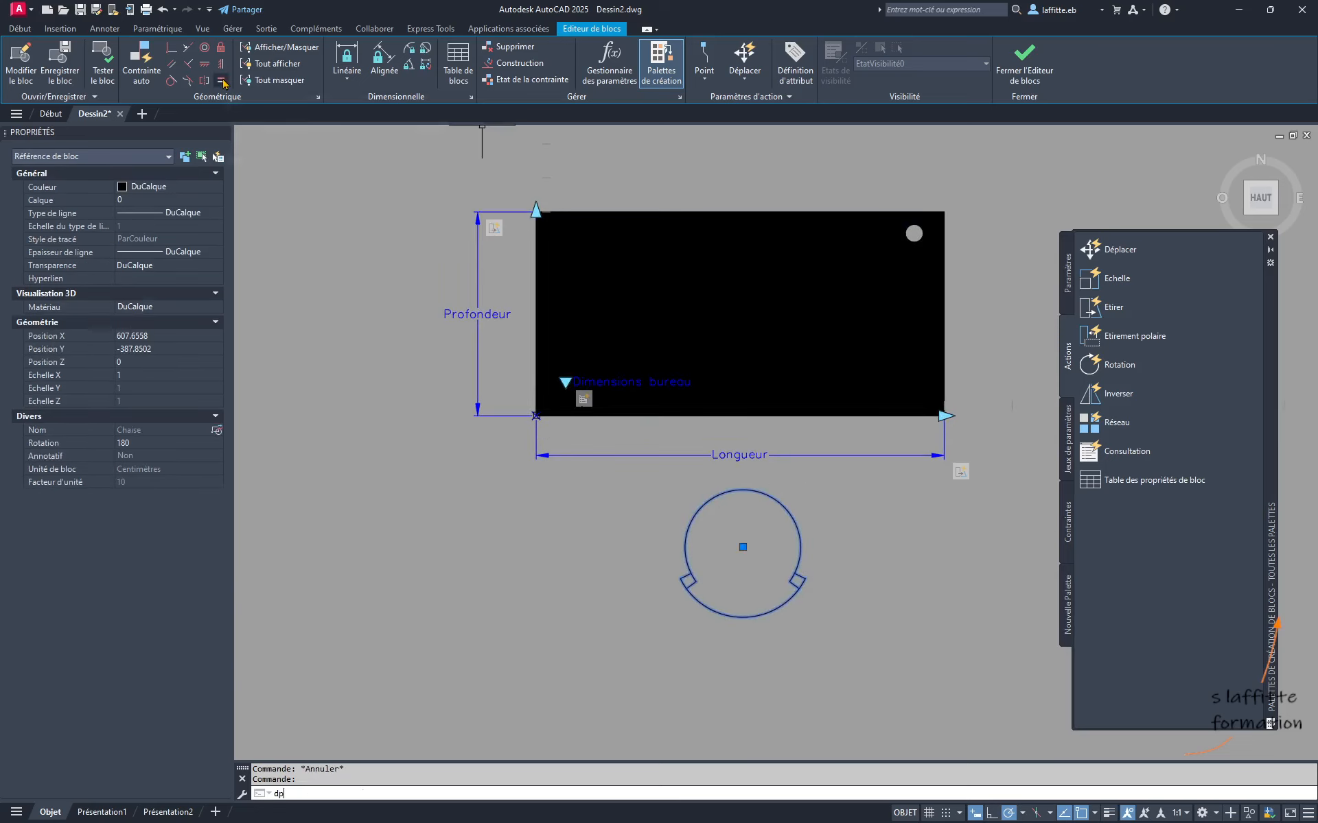
{"action": "key", "text": "Return"}
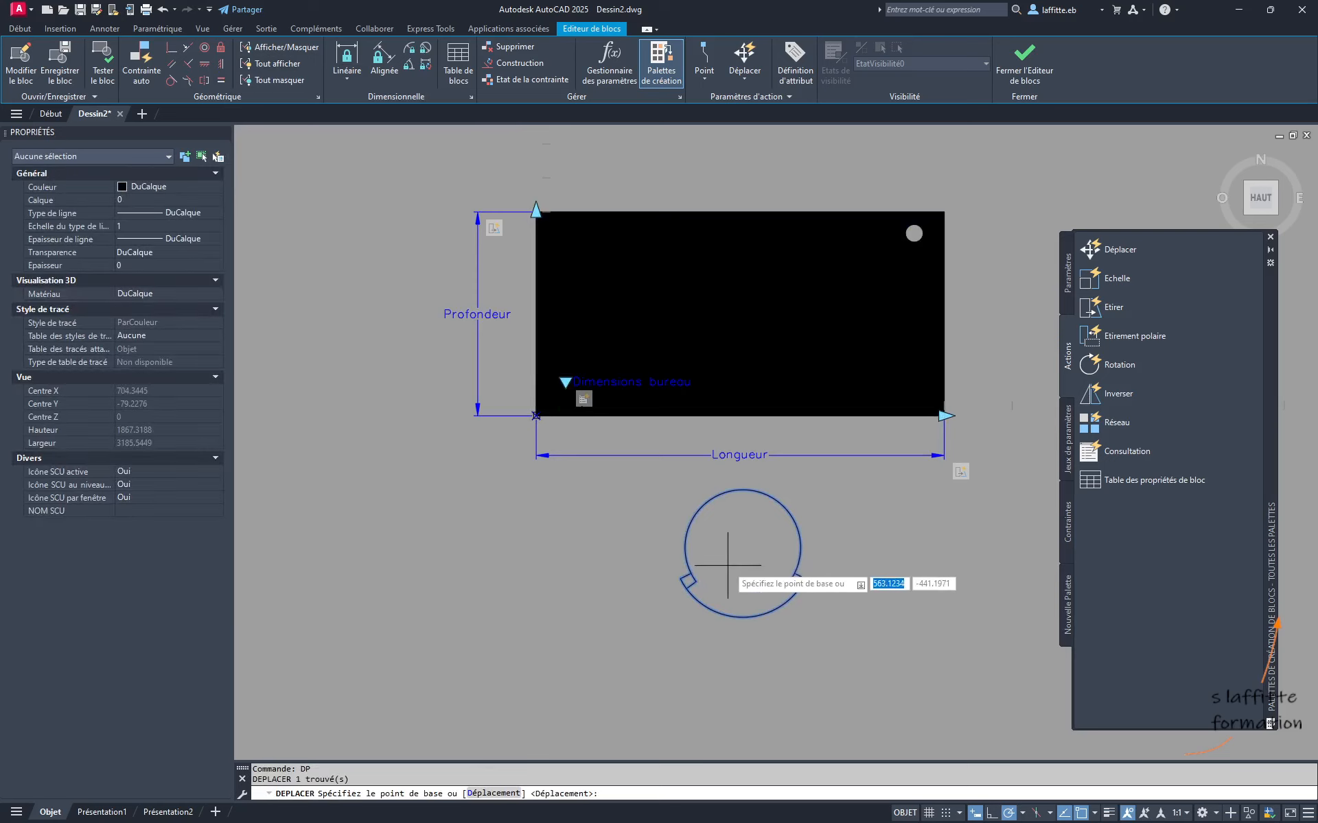
{"action": "left_click", "coordinate": [741, 614]}
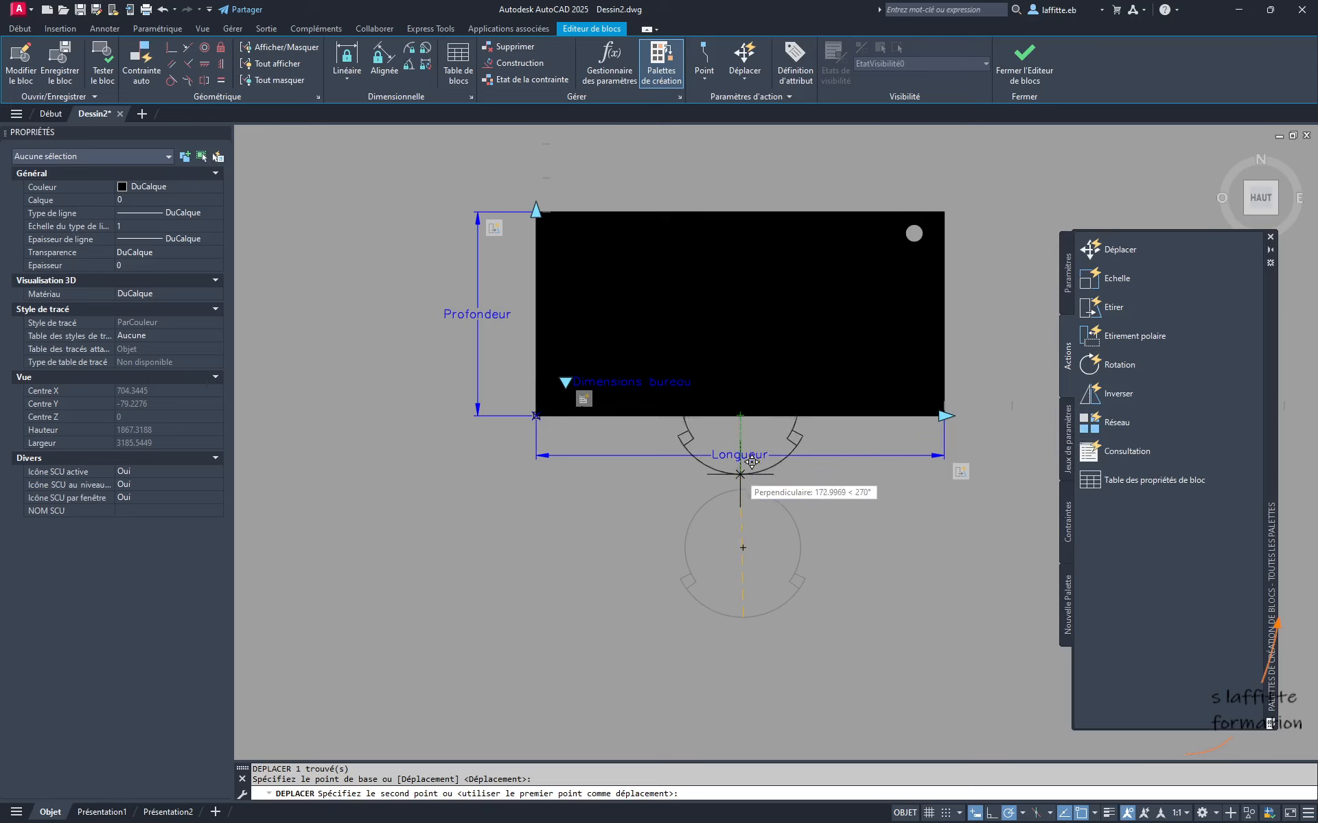
{"action": "left_click", "coordinate": [740, 473]}
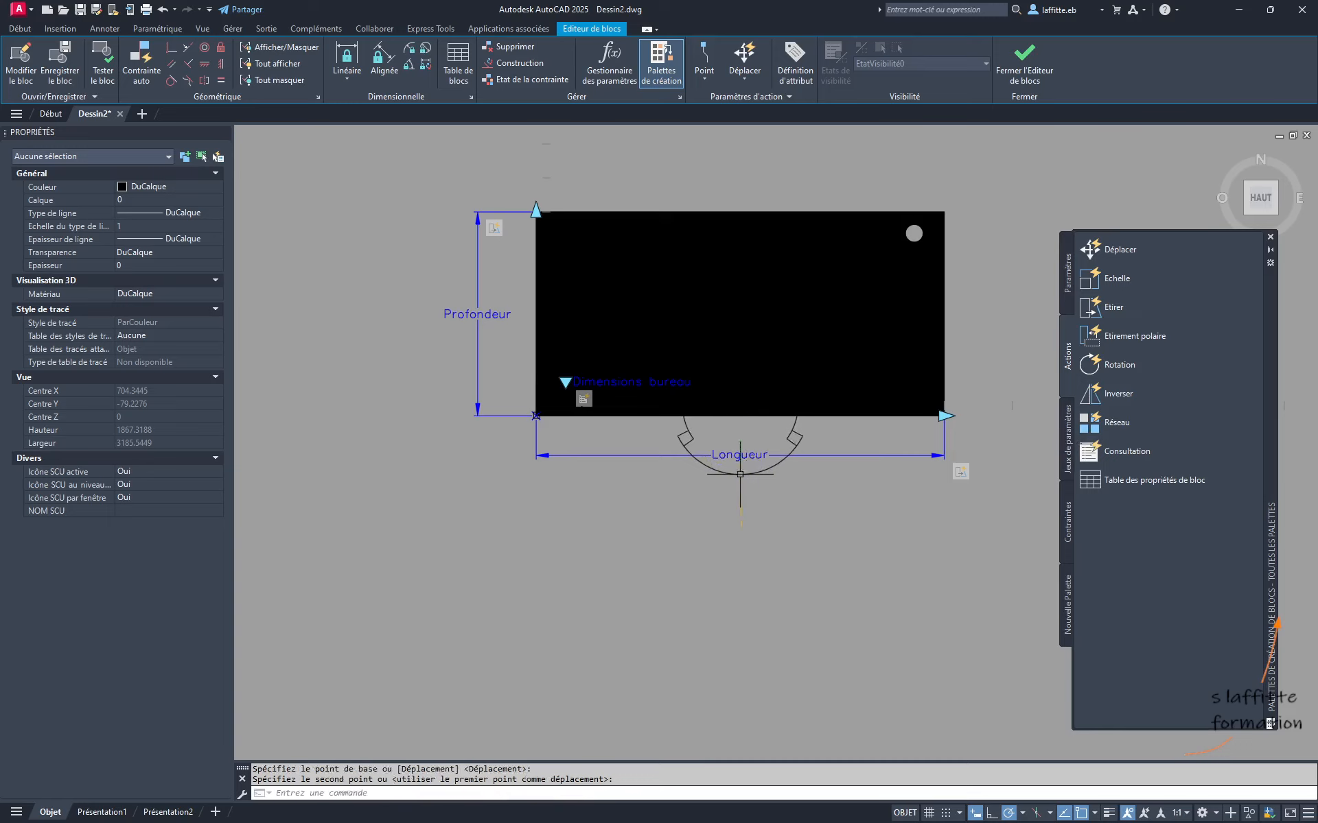
Send the chair to the back of the draw order, behind the desk's solid hatch
{"action": "middle_click_drag", "start_coordinate": [820, 372], "coordinate": [800, 479]}
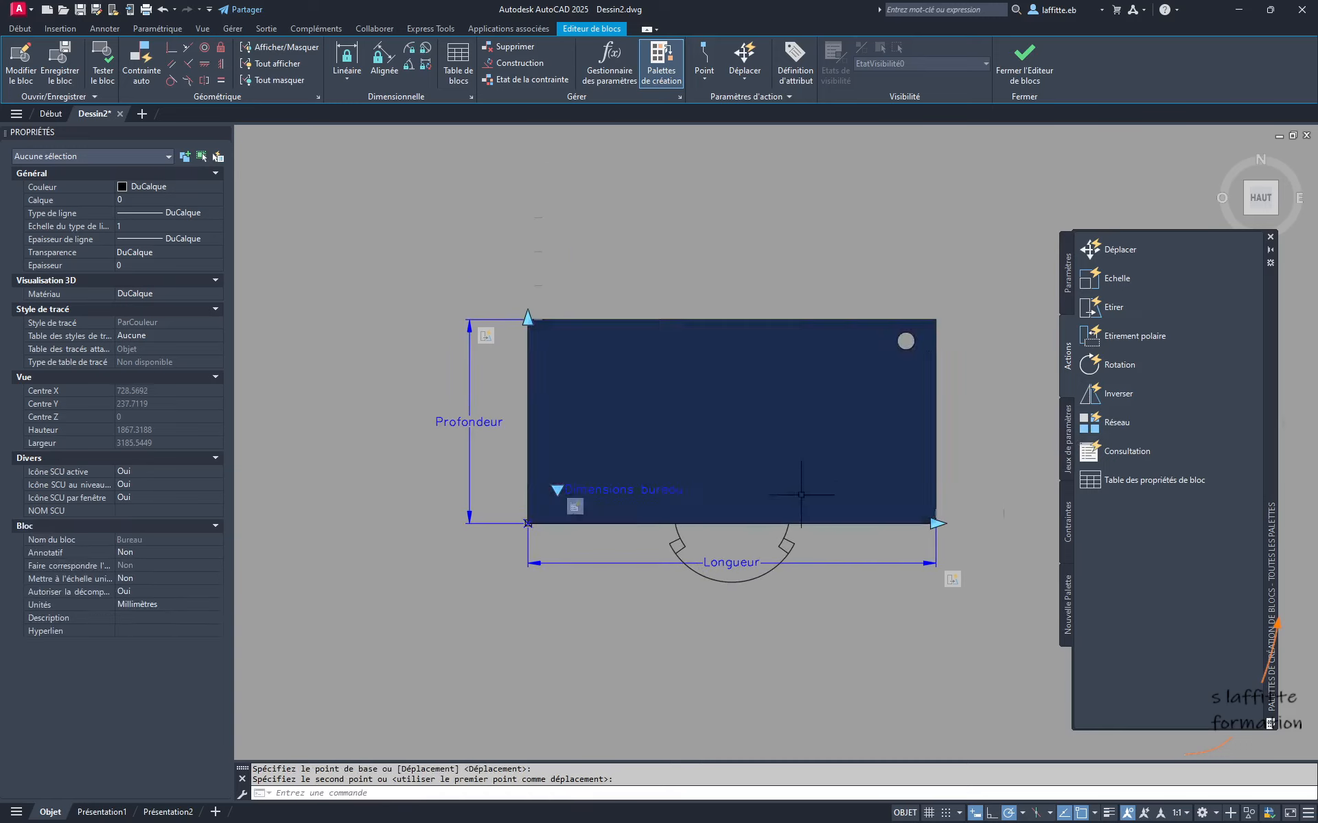
{"action": "left_click", "coordinate": [792, 546]}
{"action": "right_click", "coordinate": [792, 547]}
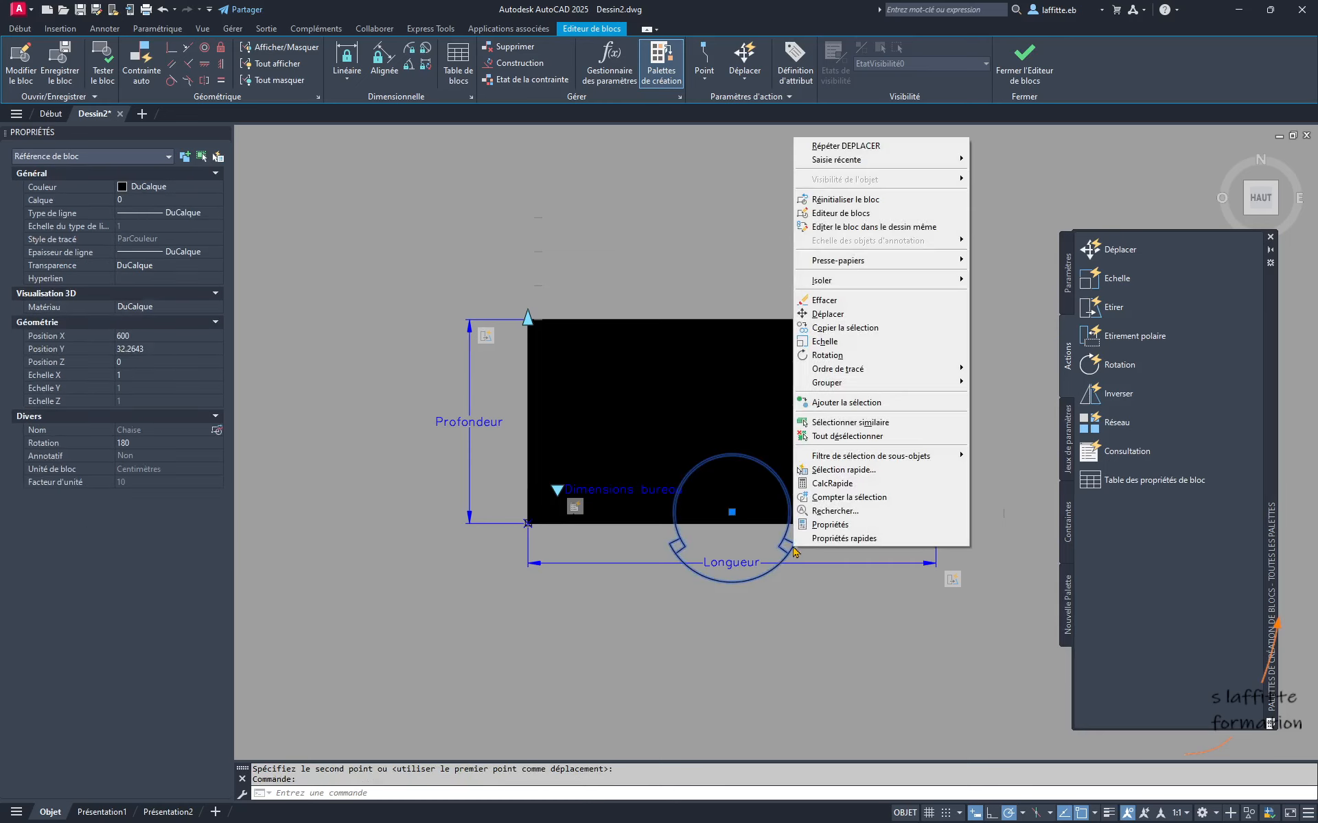
{"action": "mouse_move", "coordinate": [896, 375]}
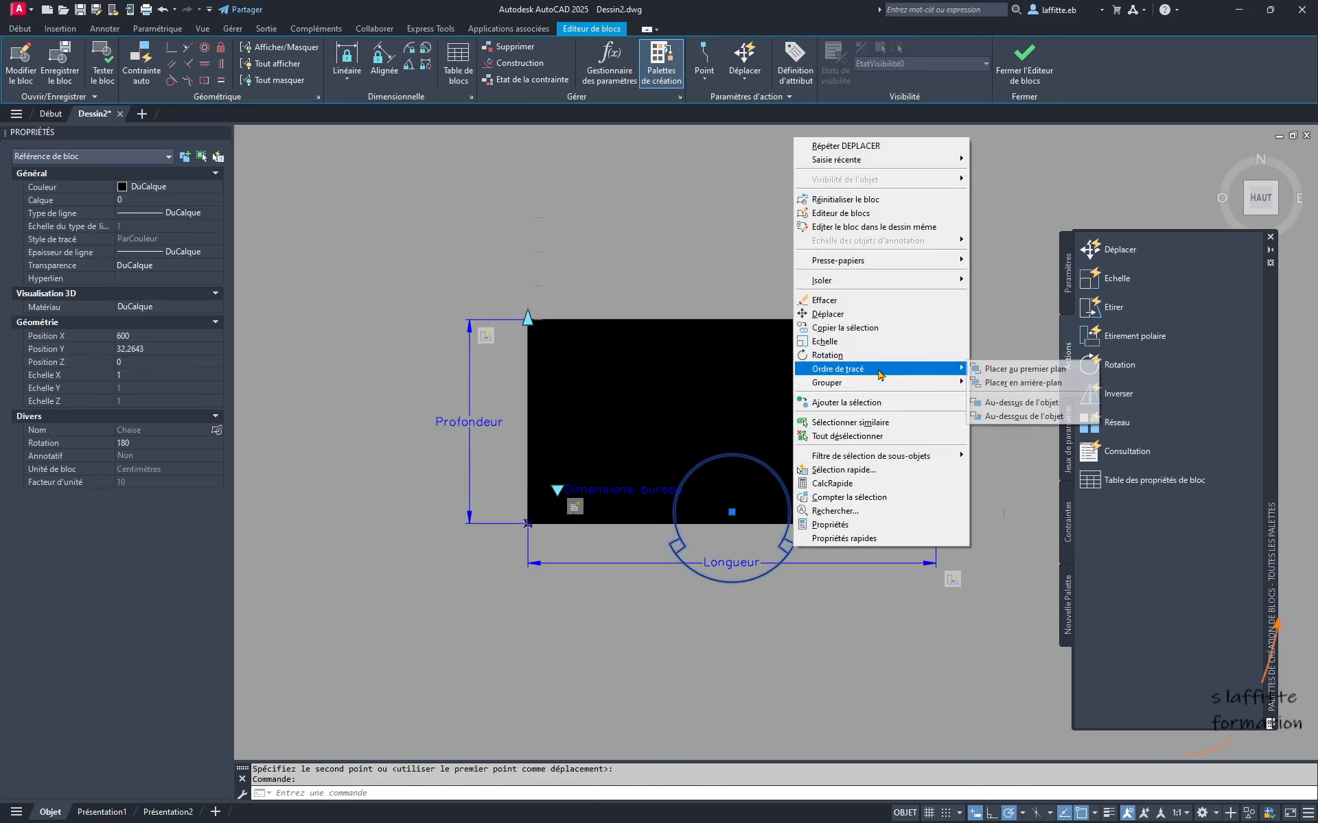
{"action": "left_click", "coordinate": [1011, 386]}
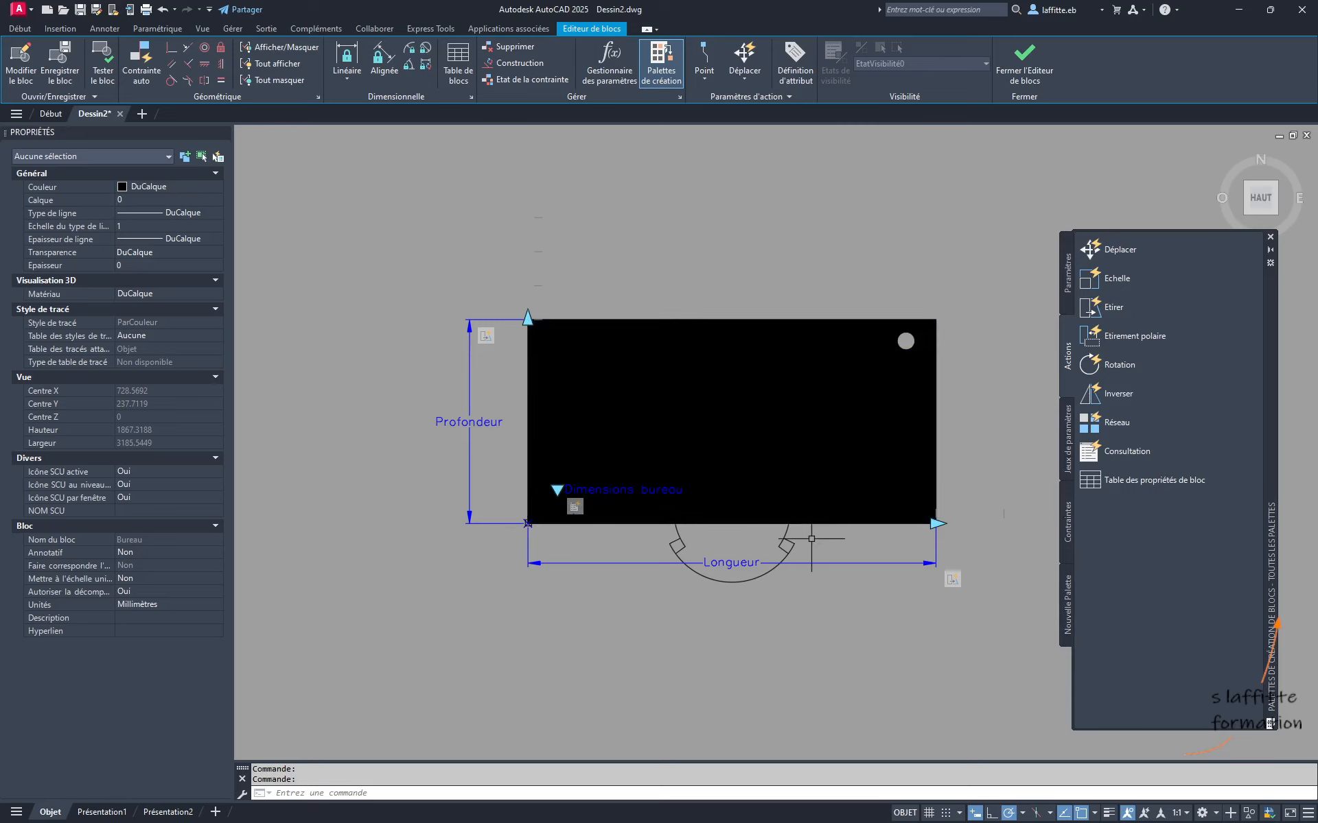
Close the block editor and save the changes to the desk block
{"action": "scroll", "coordinate": [737, 538], "scroll_direction": "up", "scroll_amount": 2}
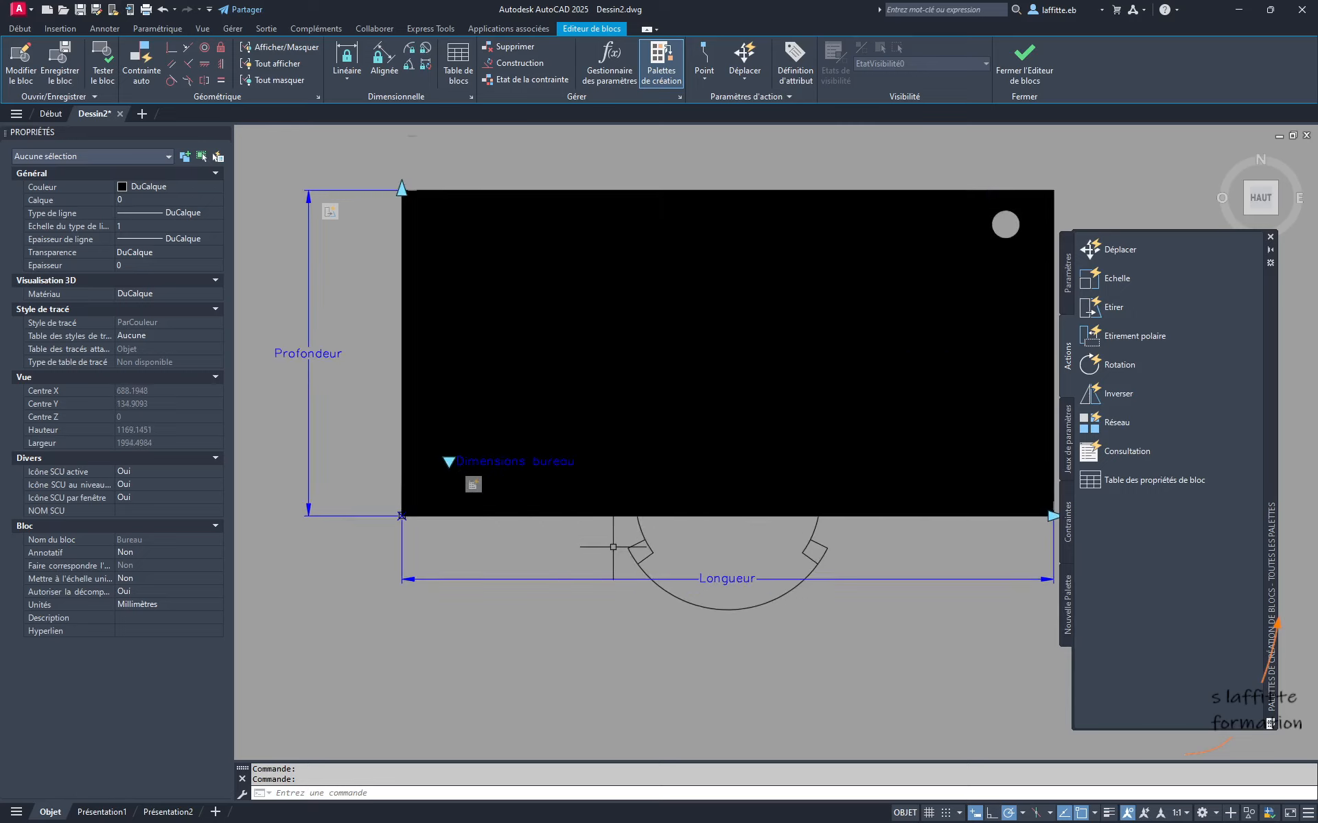
{"action": "scroll", "coordinate": [614, 547], "scroll_direction": "down", "scroll_amount": 2}
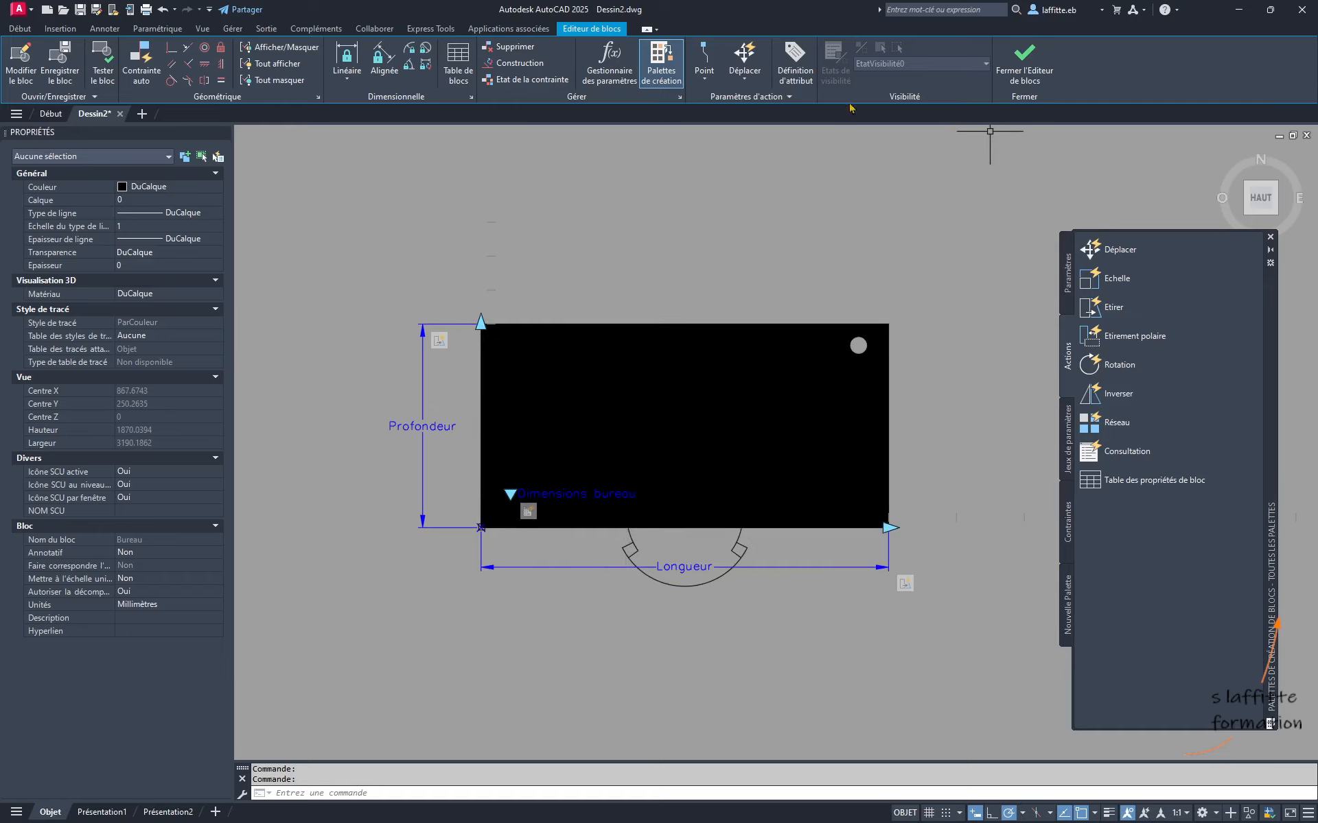
{"action": "left_click", "coordinate": [1016, 72]}
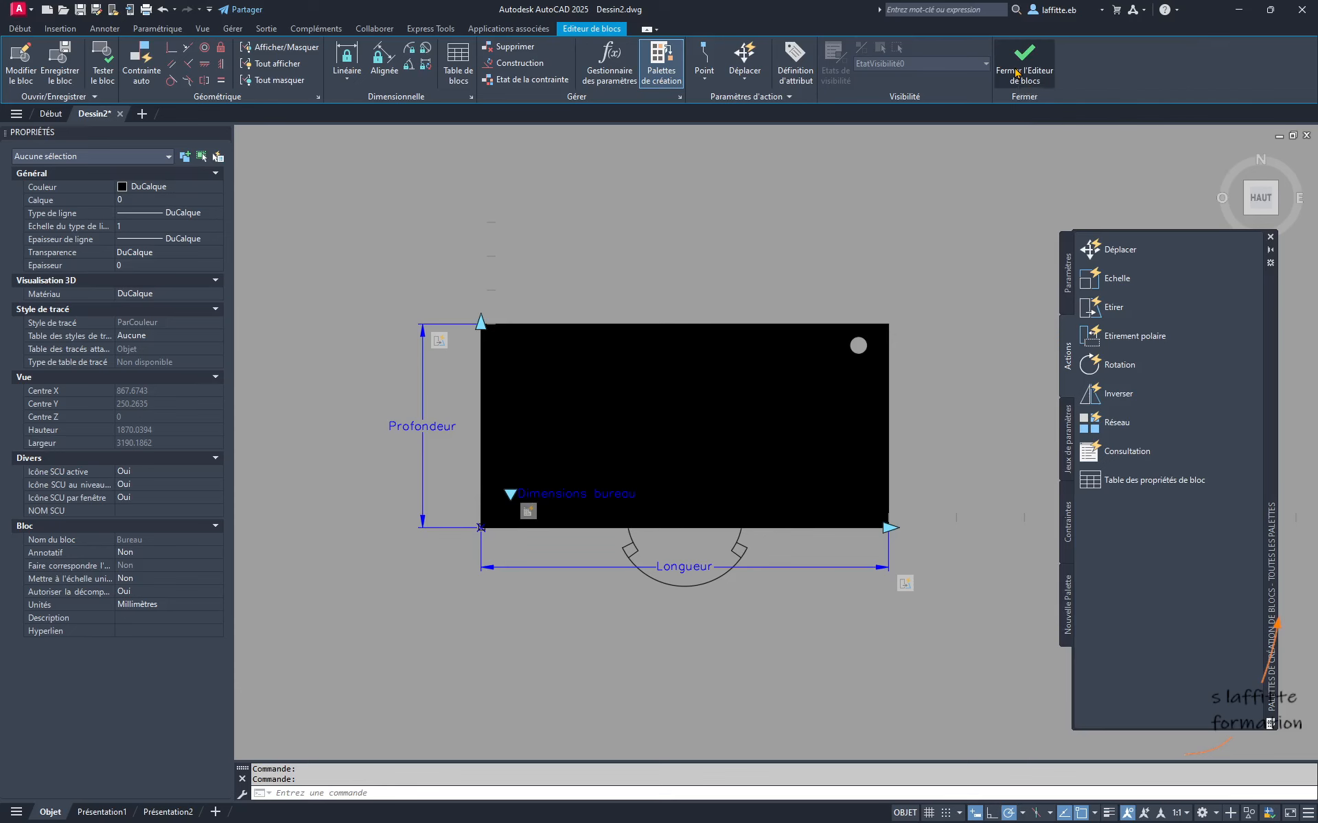
{"action": "left_click", "coordinate": [637, 400]}
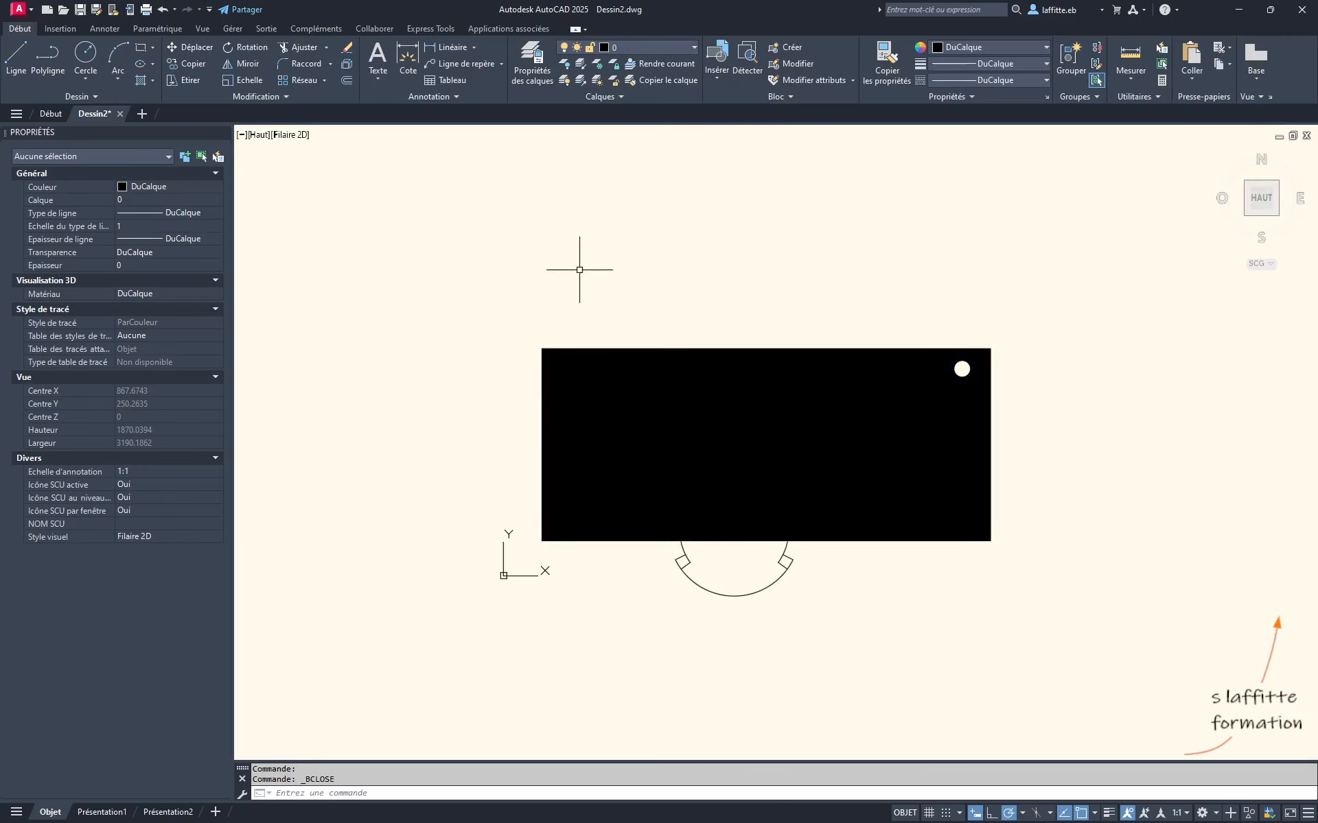
Switch the desk block's size to 120x60, then 180x80, and move it by its insertion point to about X 234, Y 224
{"action": "scroll", "coordinate": [789, 442], "scroll_direction": "down", "scroll_amount": 3}
{"action": "scroll", "coordinate": [823, 472], "scroll_direction": "up", "scroll_amount": 3}
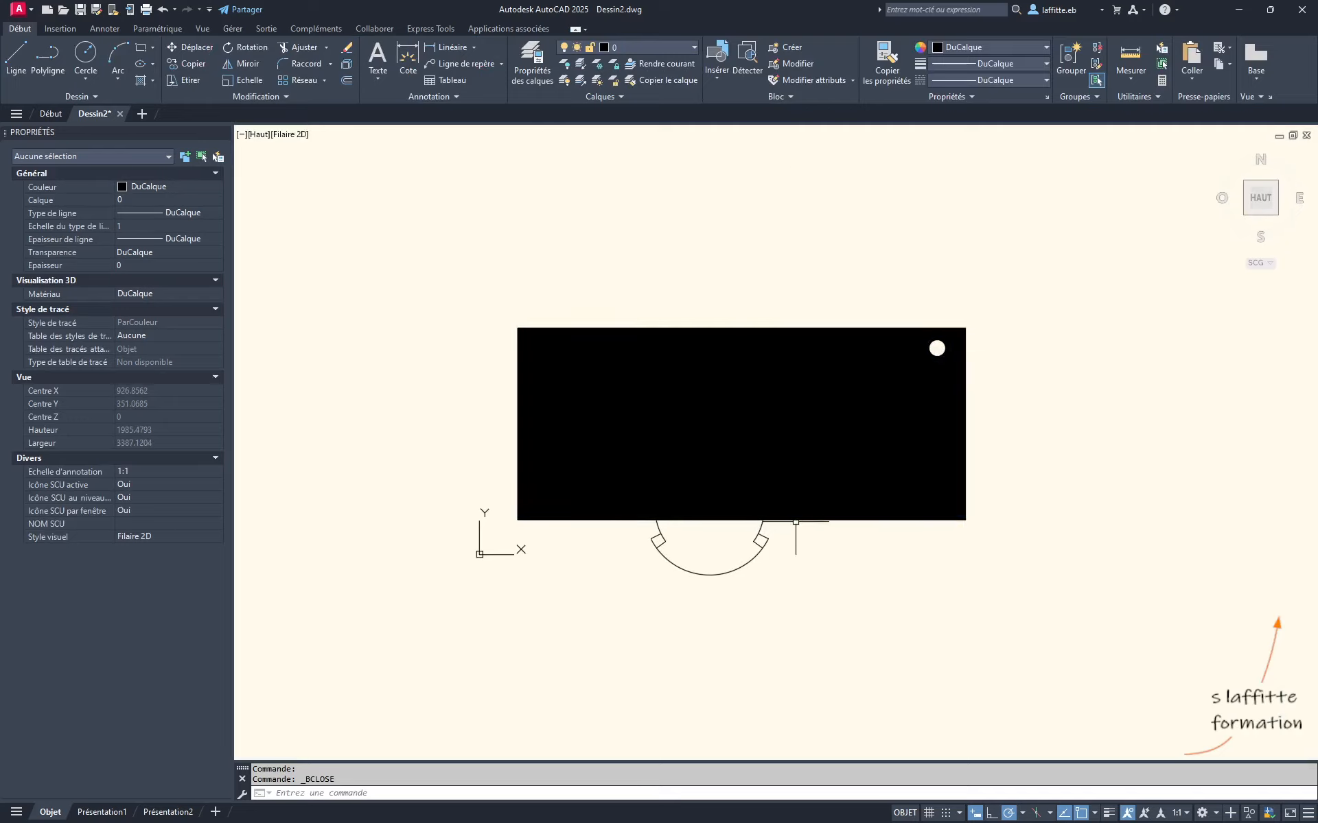
{"action": "left_click", "coordinate": [551, 491]}
{"action": "left_click", "coordinate": [547, 487]}
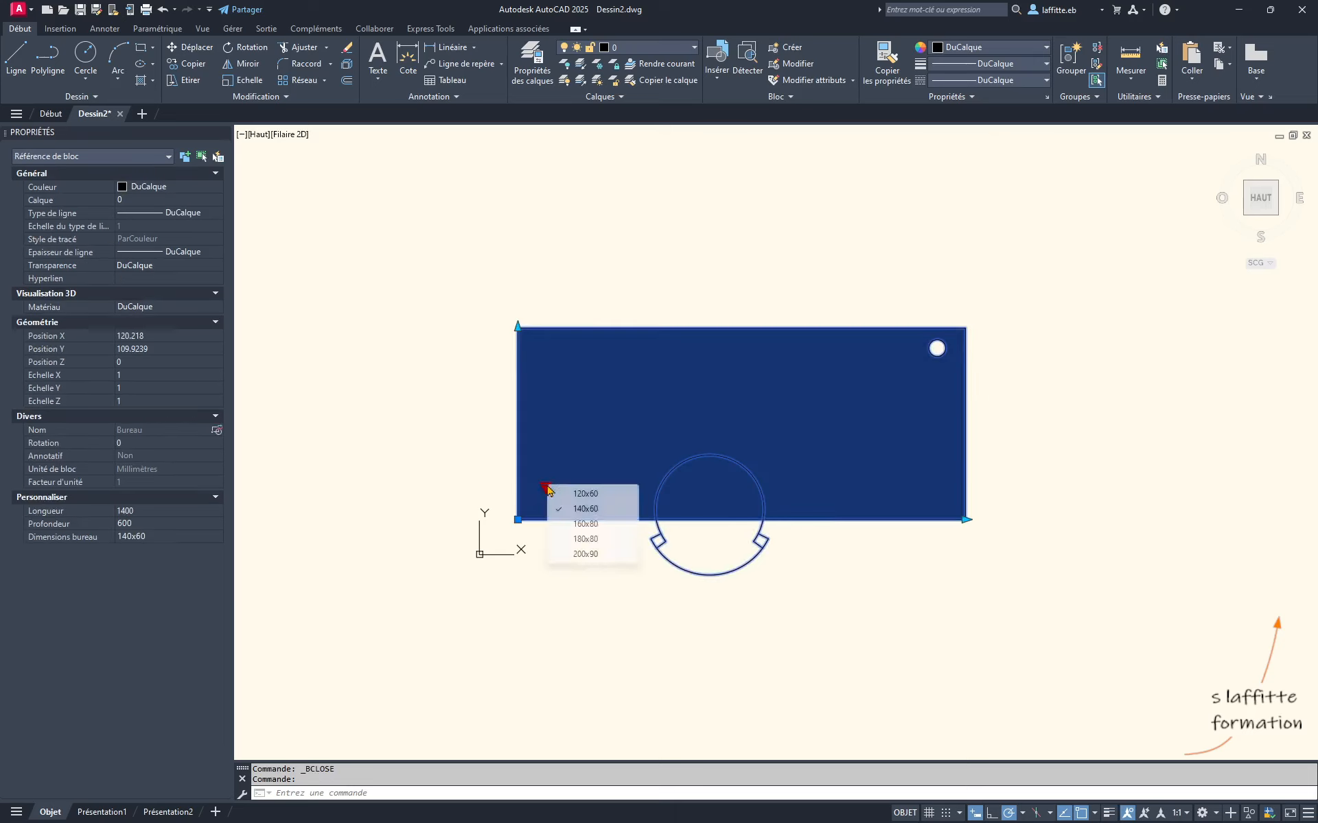
{"action": "left_click", "coordinate": [569, 494]}
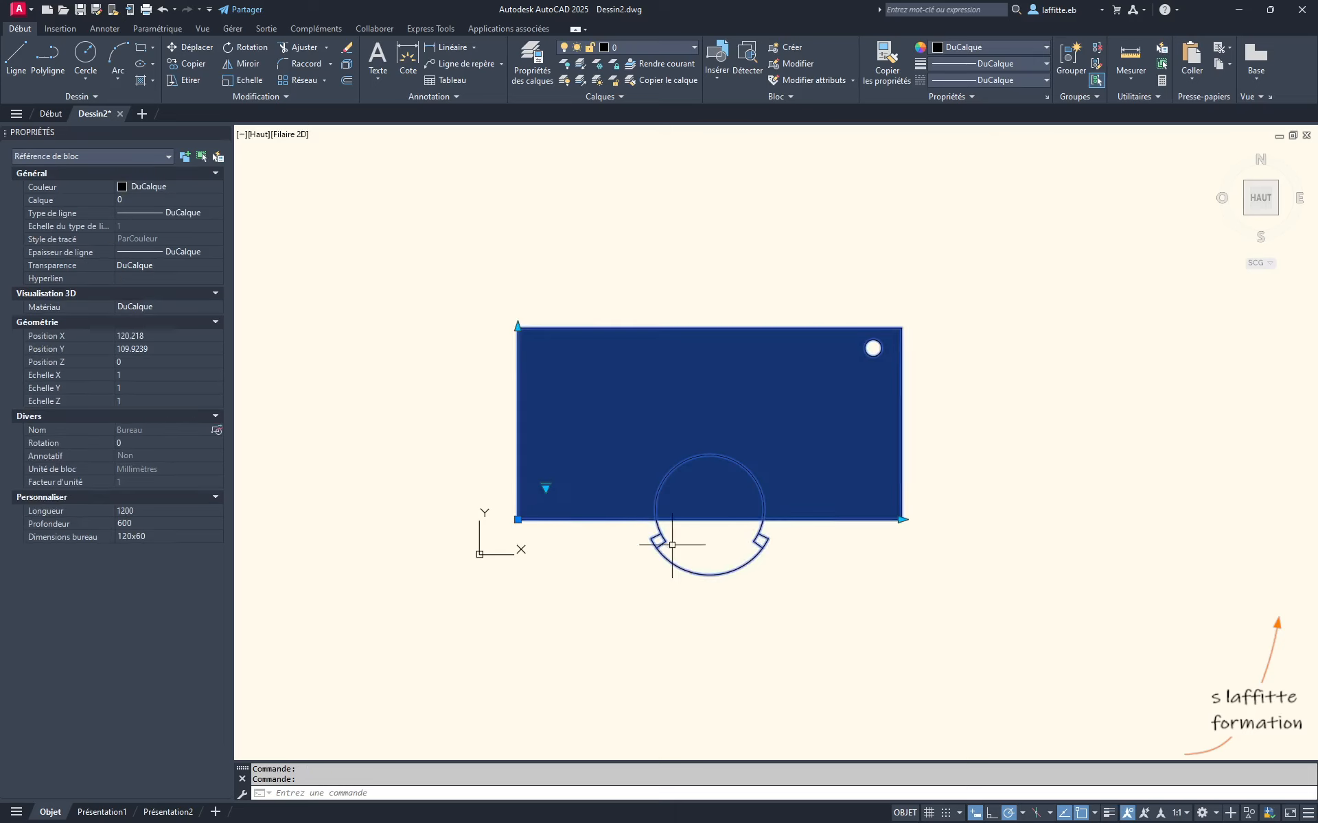
{"action": "left_click", "coordinate": [545, 487]}
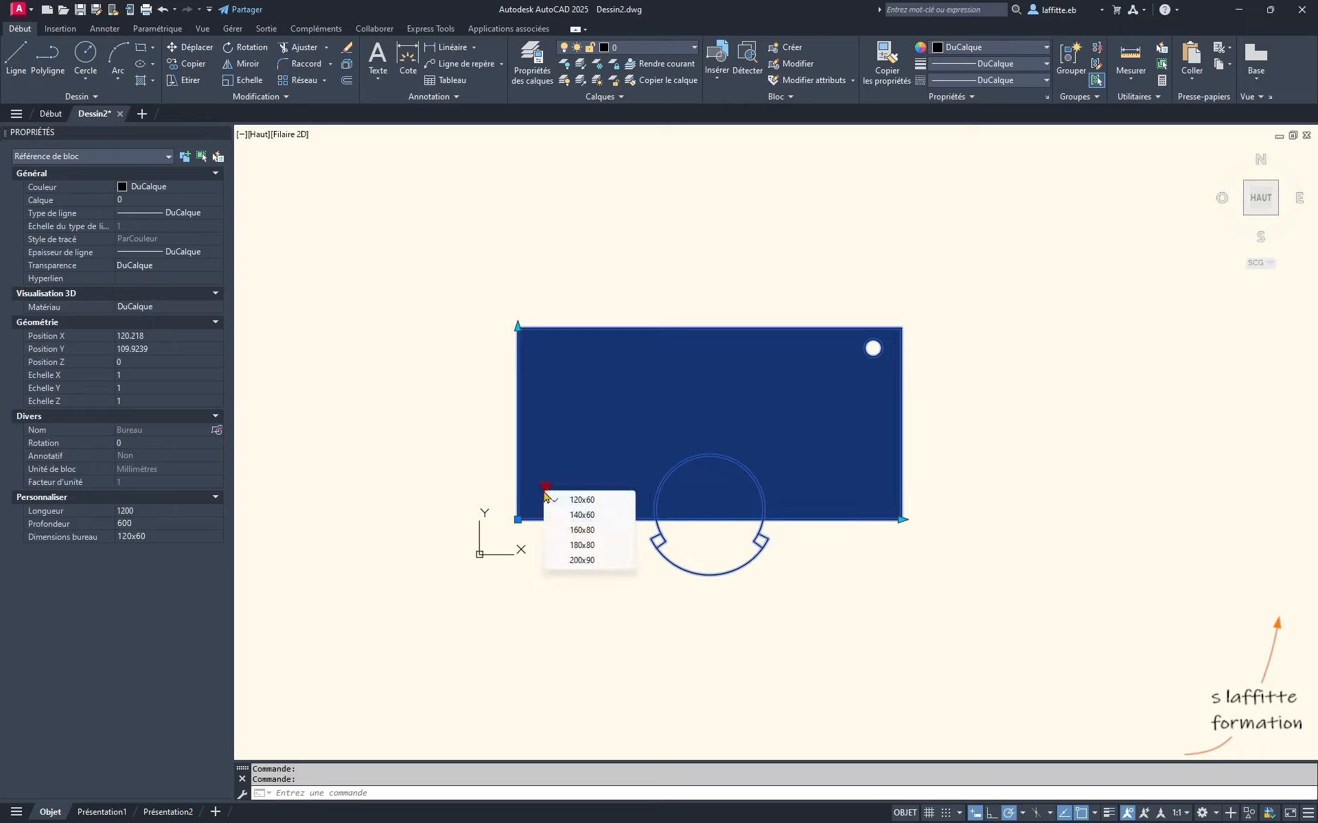
{"action": "left_click", "coordinate": [581, 545]}
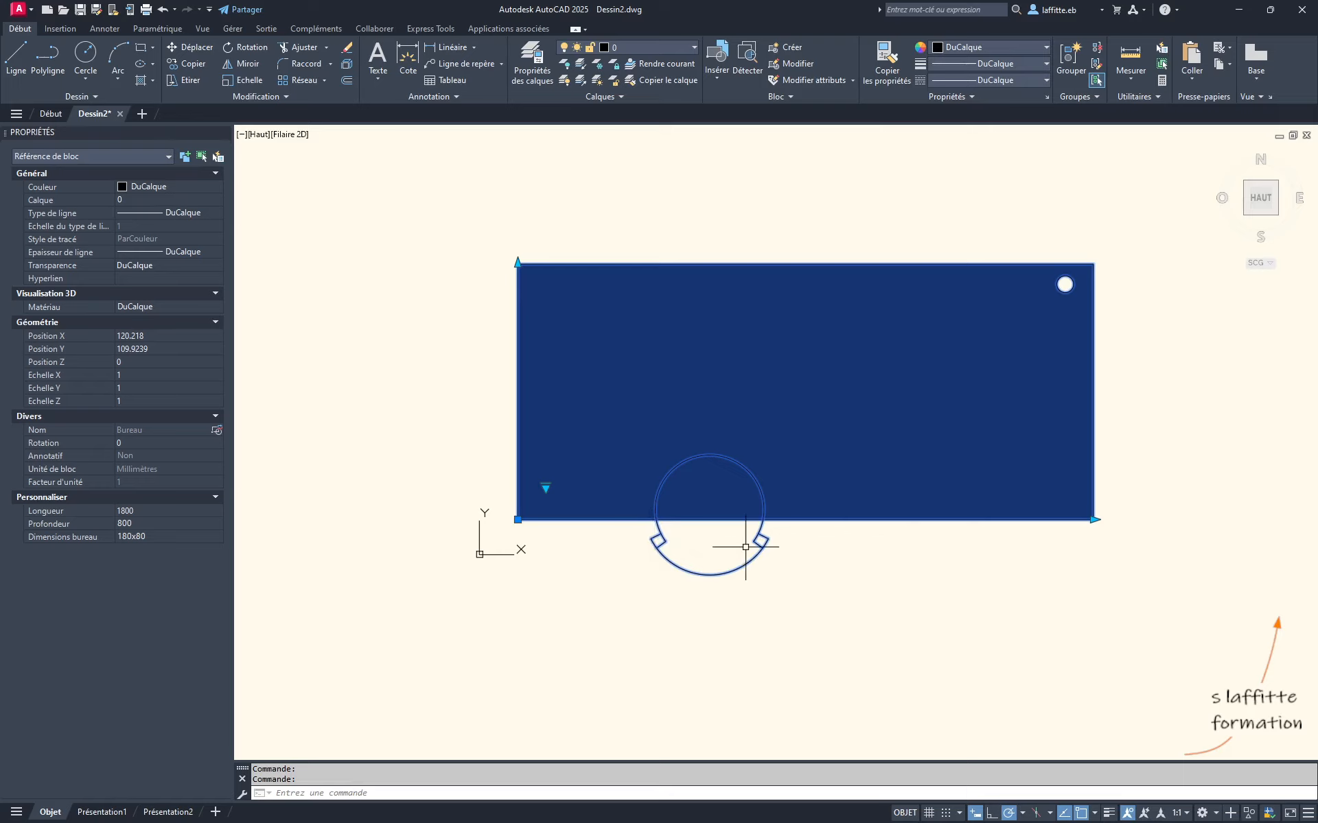
{"action": "left_click", "coordinate": [518, 520]}
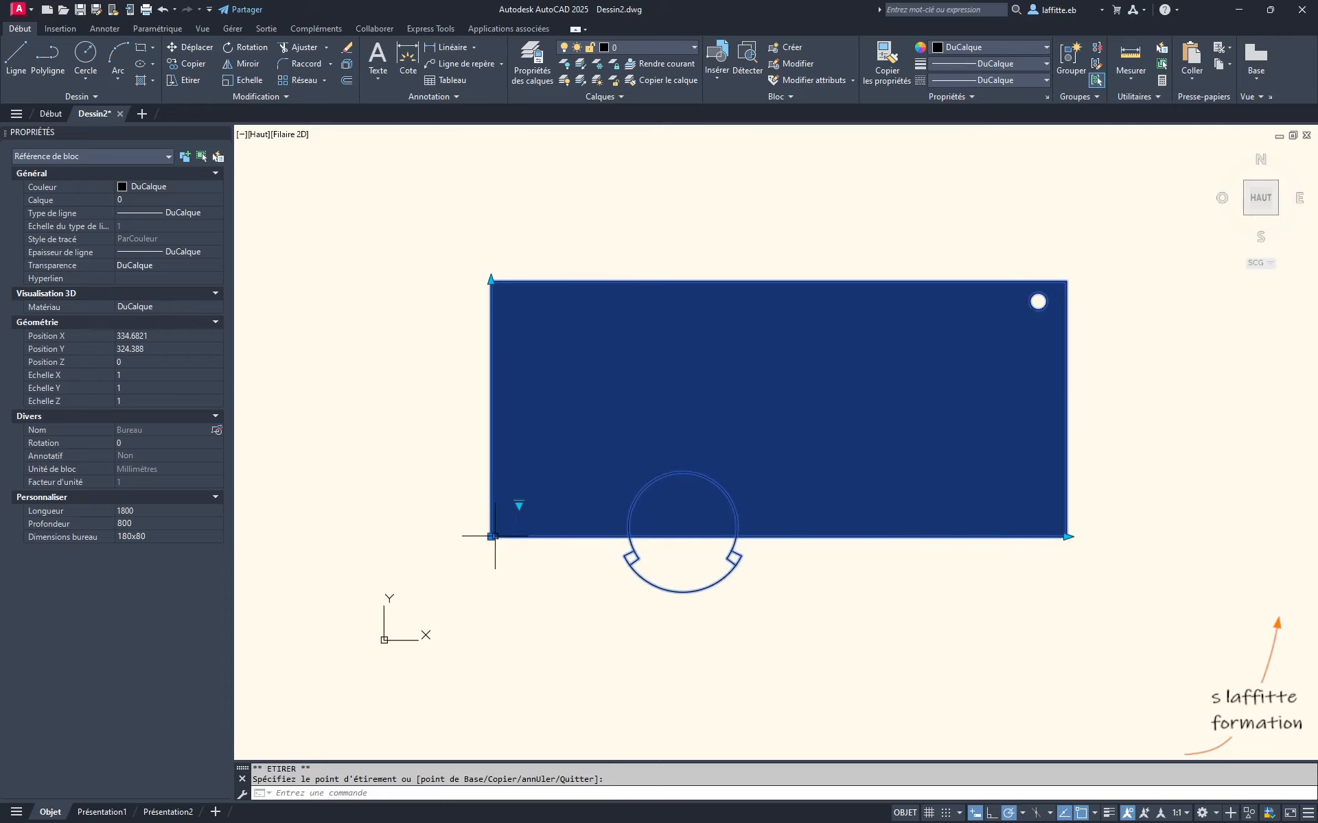
{"action": "left_click", "coordinate": [459, 569]}
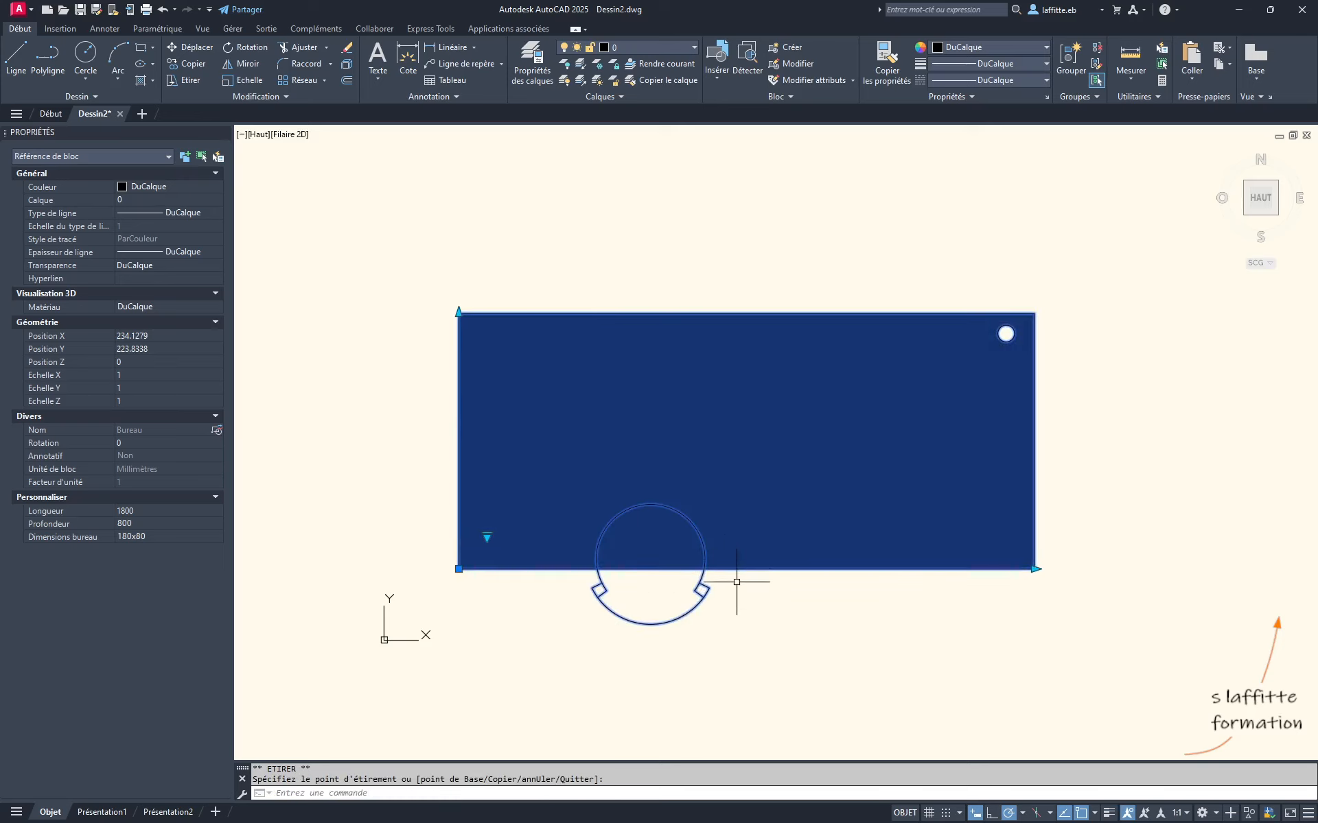
Reopen the Bureau block definition for editing
{"action": "left_click", "coordinate": [793, 66]}
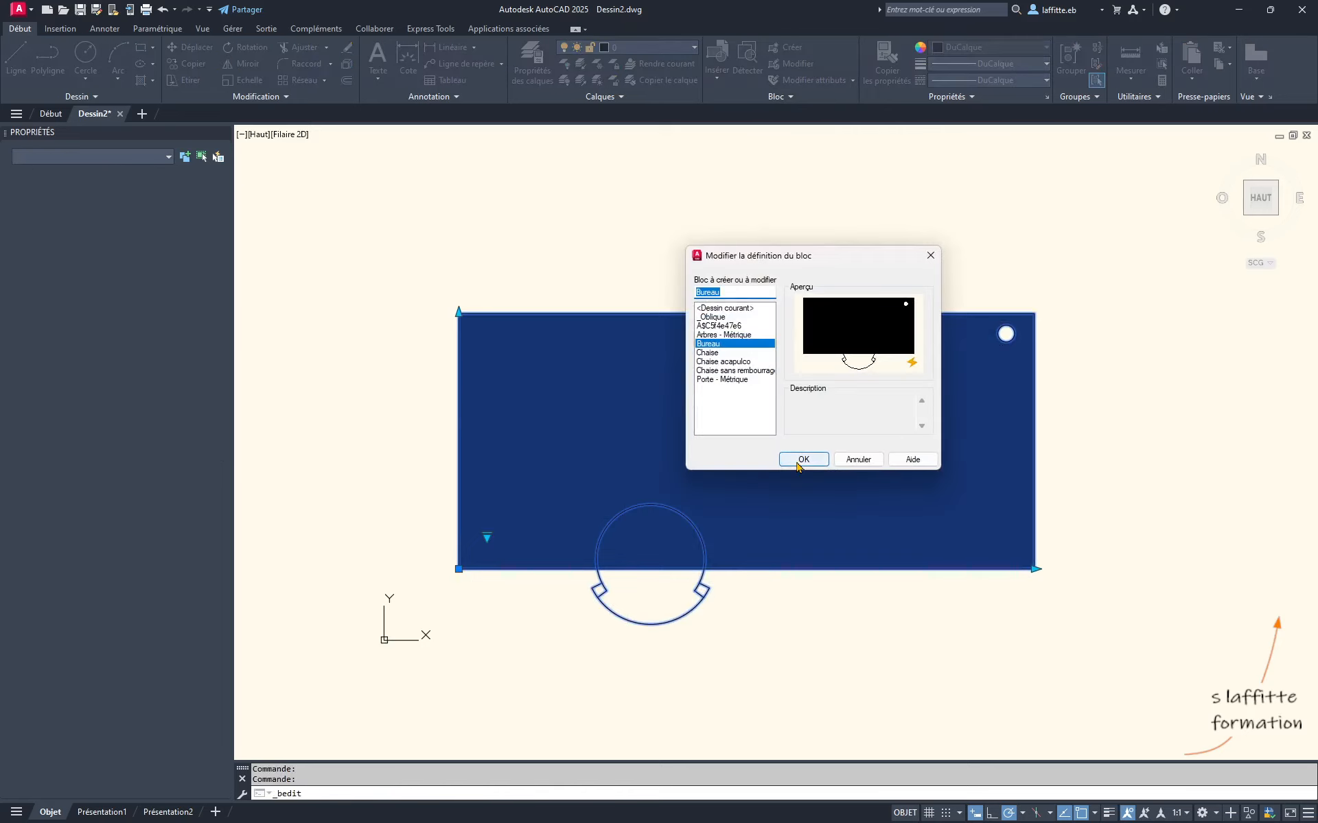
{"action": "left_click", "coordinate": [798, 461]}
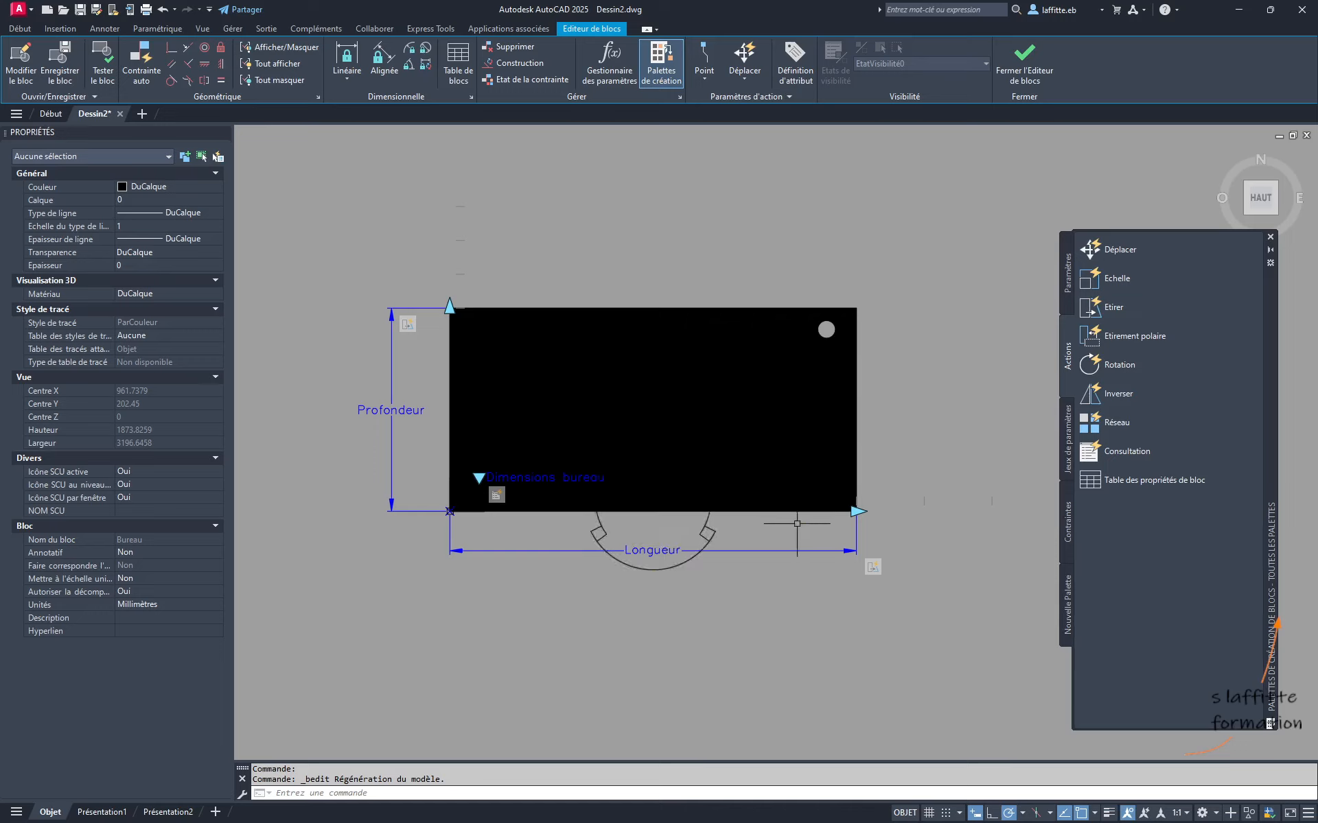
{"action": "middle_click_drag", "start_coordinate": [669, 530], "coordinate": [578, 522]}
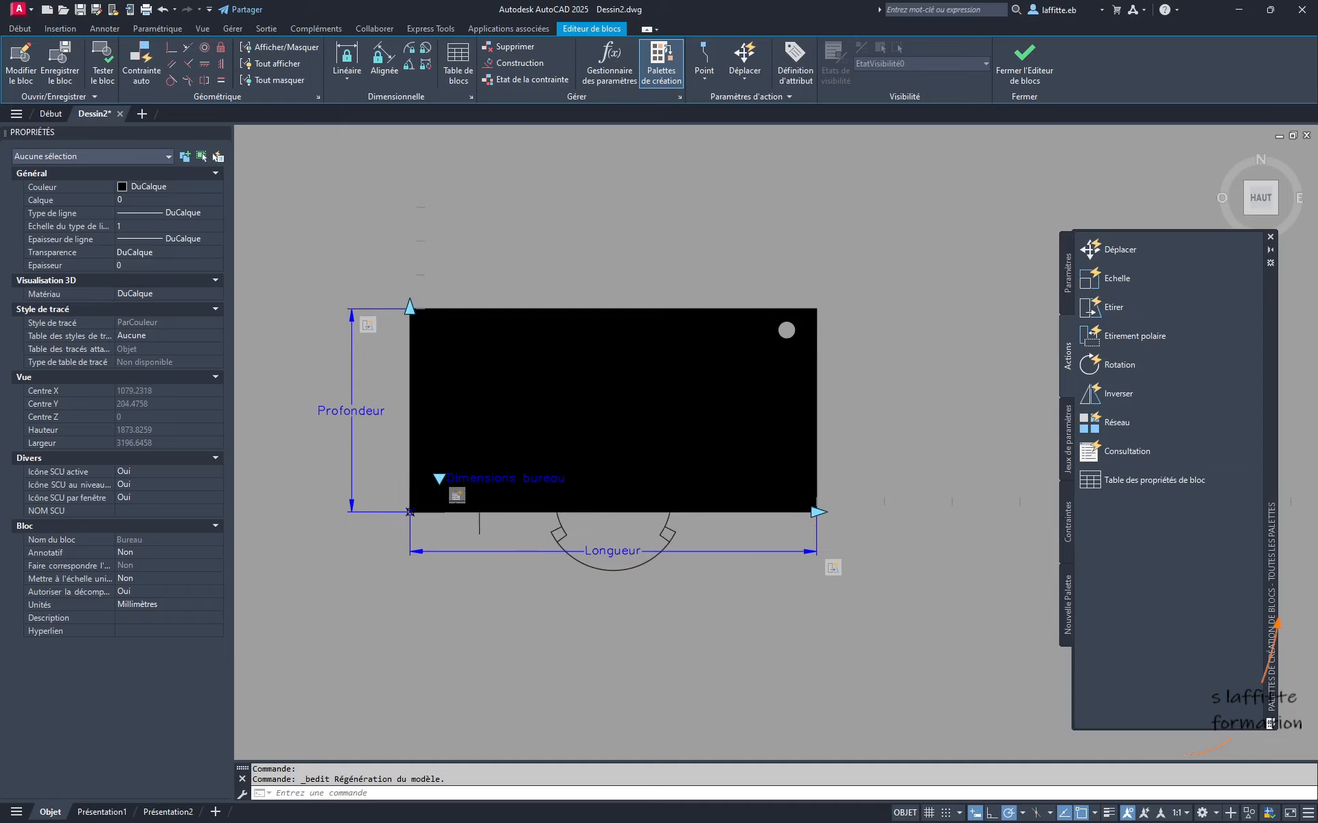
{"action": "scroll", "coordinate": [811, 518], "scroll_direction": "down", "scroll_amount": 2}
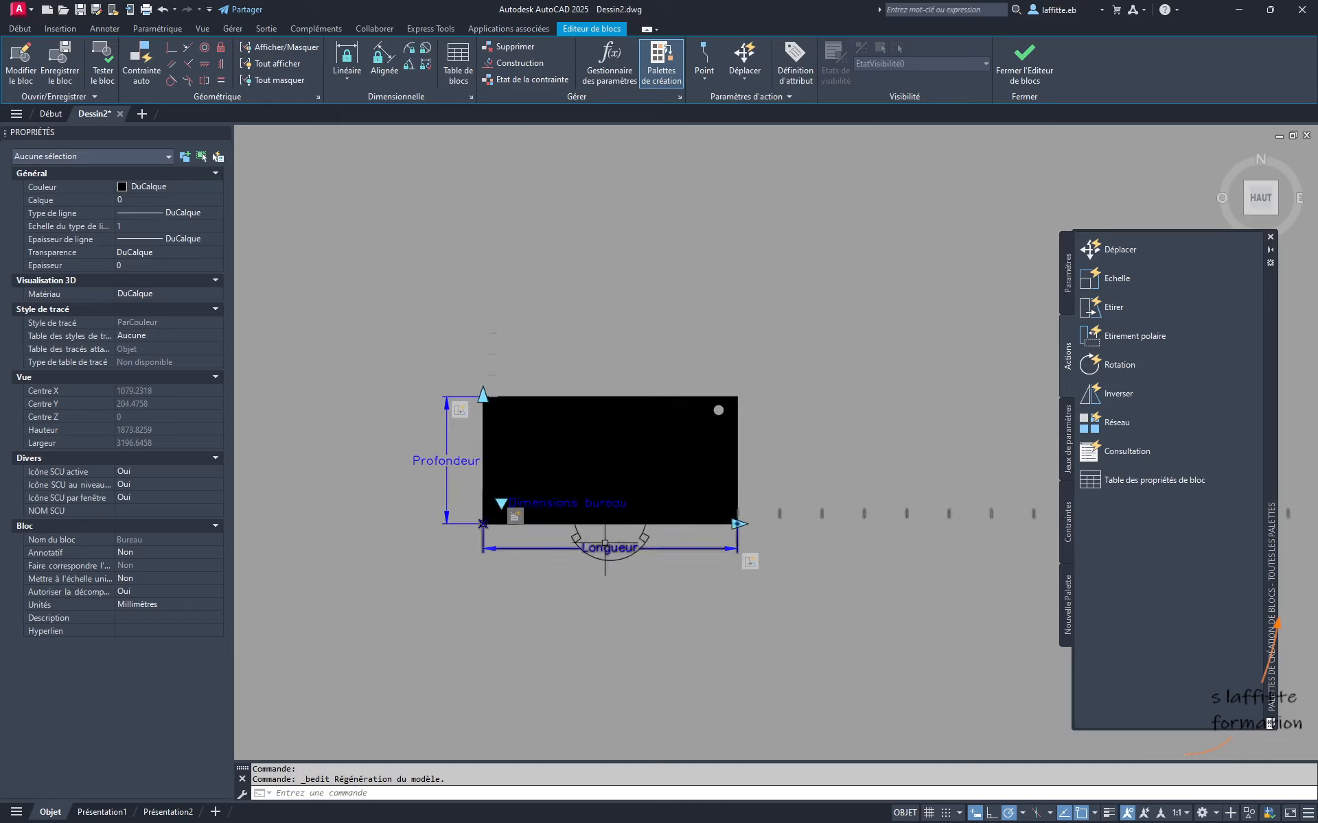
{"action": "scroll", "coordinate": [598, 532], "scroll_direction": "up", "scroll_amount": 4}
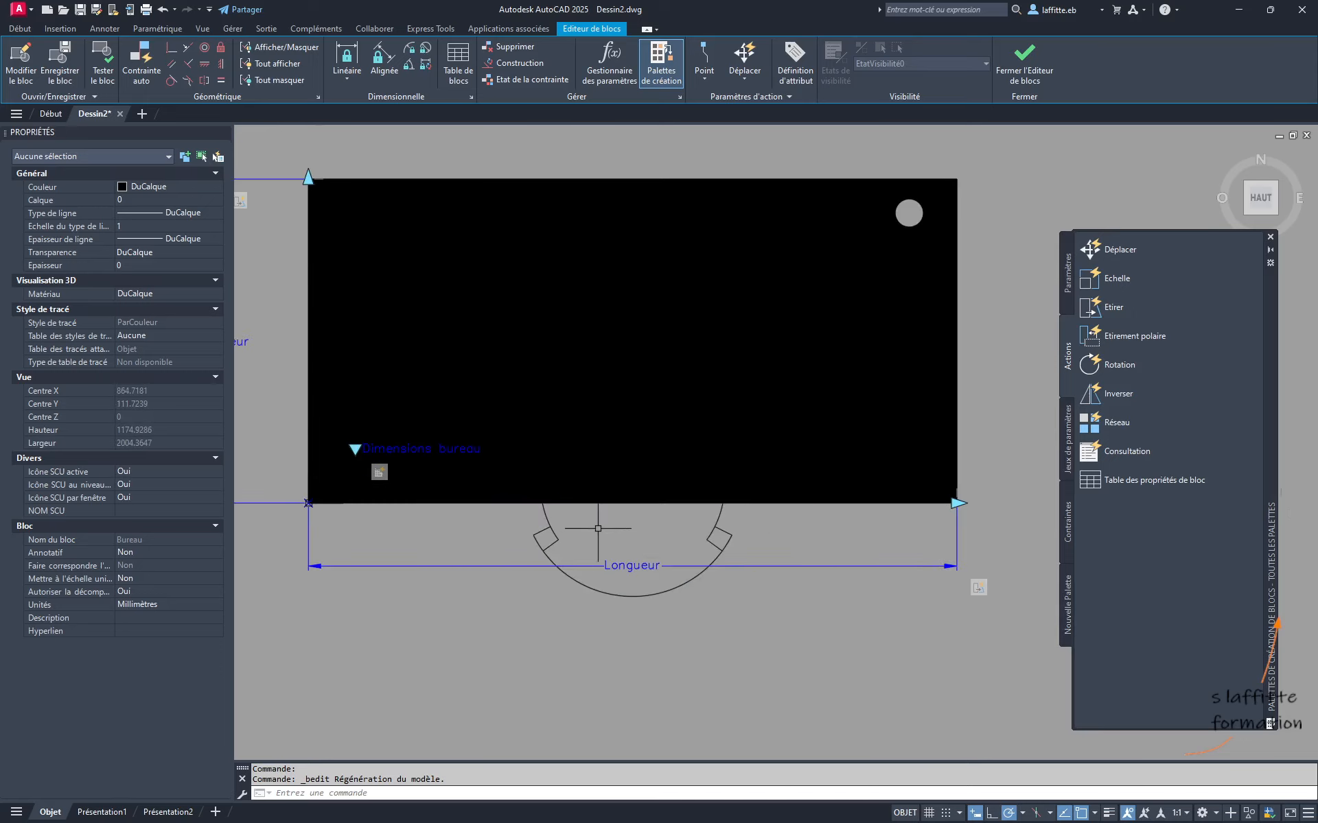
{"action": "scroll", "coordinate": [652, 520], "scroll_direction": "down", "scroll_amount": 2}
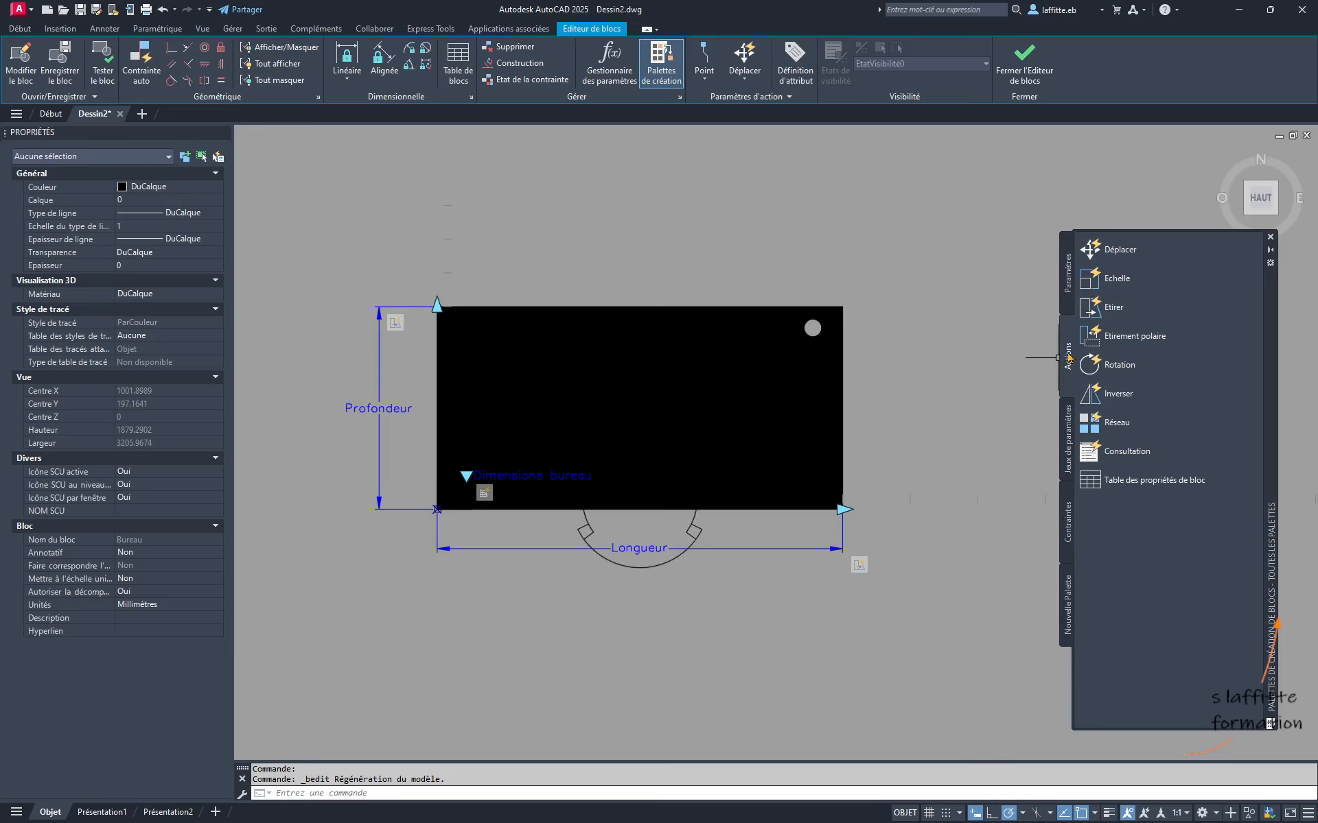
Add a Move action to the Longueur parameter, tied to its second point, with the chair as the selected object
{"action": "left_click", "coordinate": [1121, 252]}
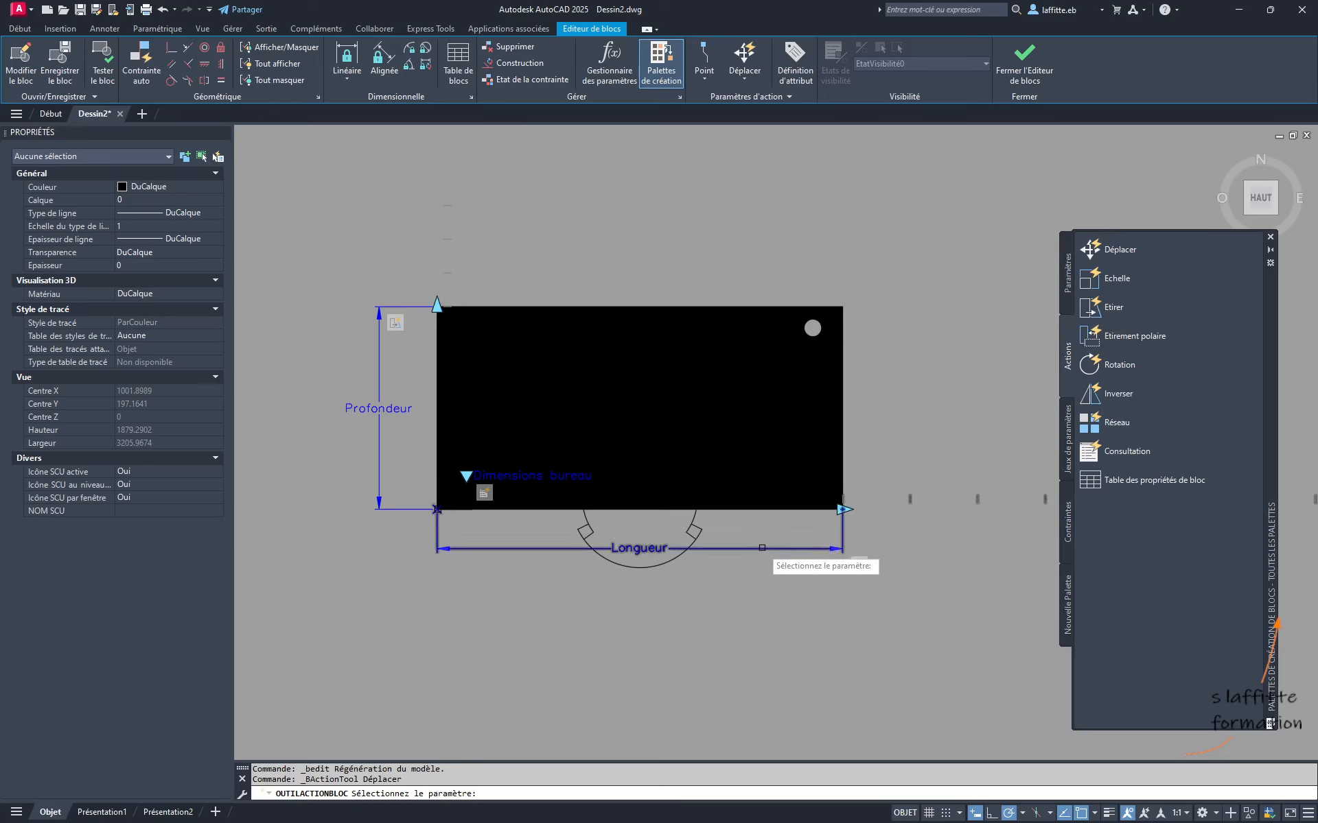
{"action": "left_click", "coordinate": [761, 548]}
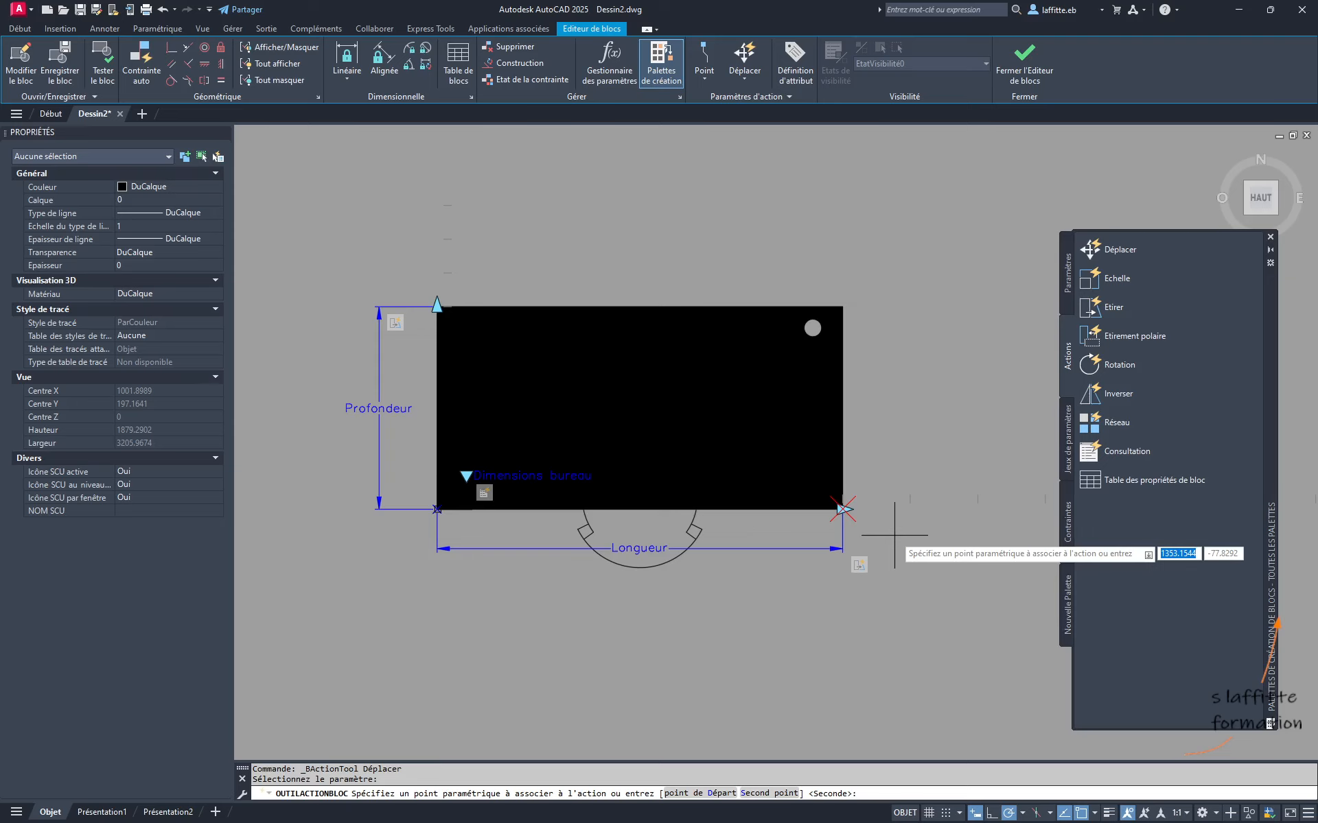
{"action": "key", "text": "Return"}
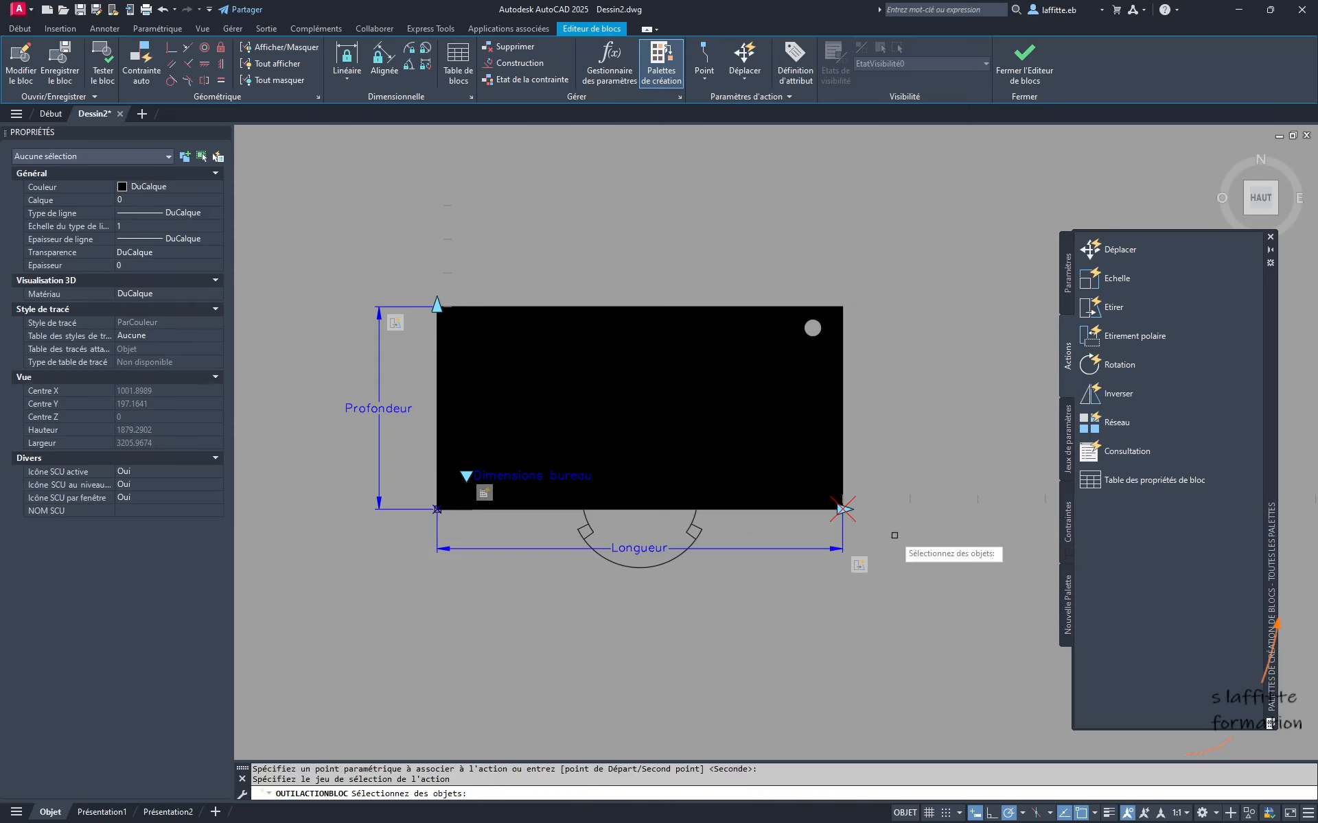
{"action": "left_click", "coordinate": [700, 528]}
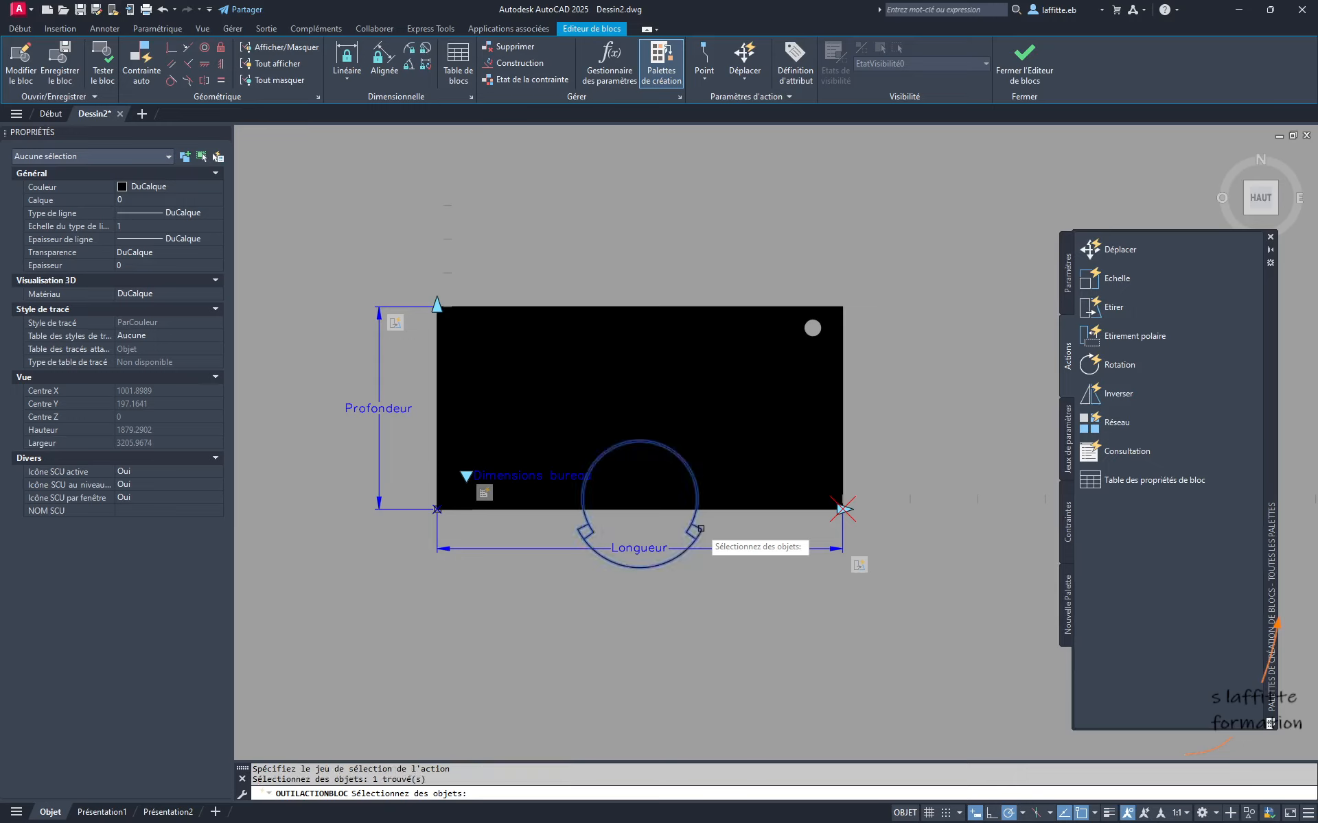
{"action": "key", "text": "Return"}
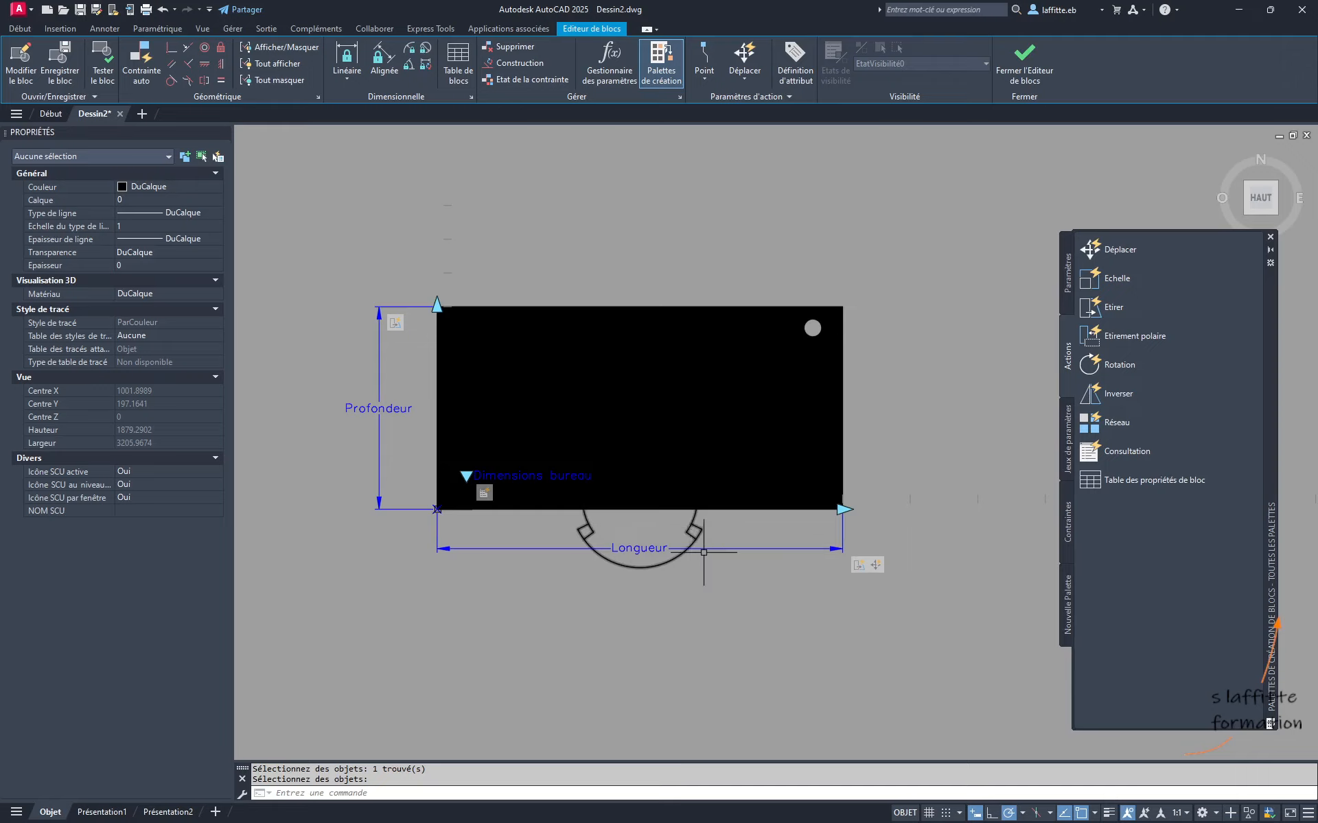
Test the block by stretching the desk's length to 1600, 2000, 2200 and back to 2000, then close the test window
{"action": "left_click", "coordinate": [114, 81]}
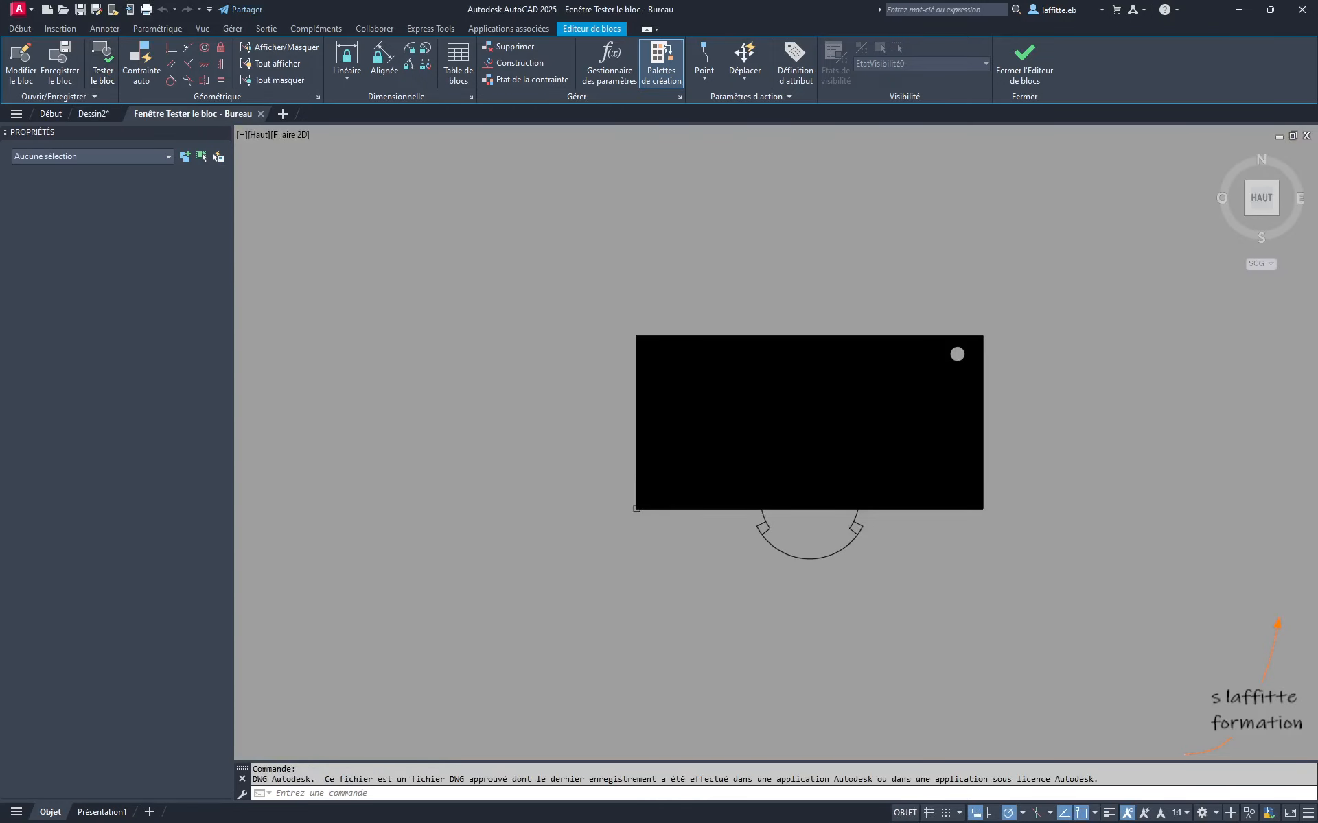
{"action": "left_click", "coordinate": [951, 505]}
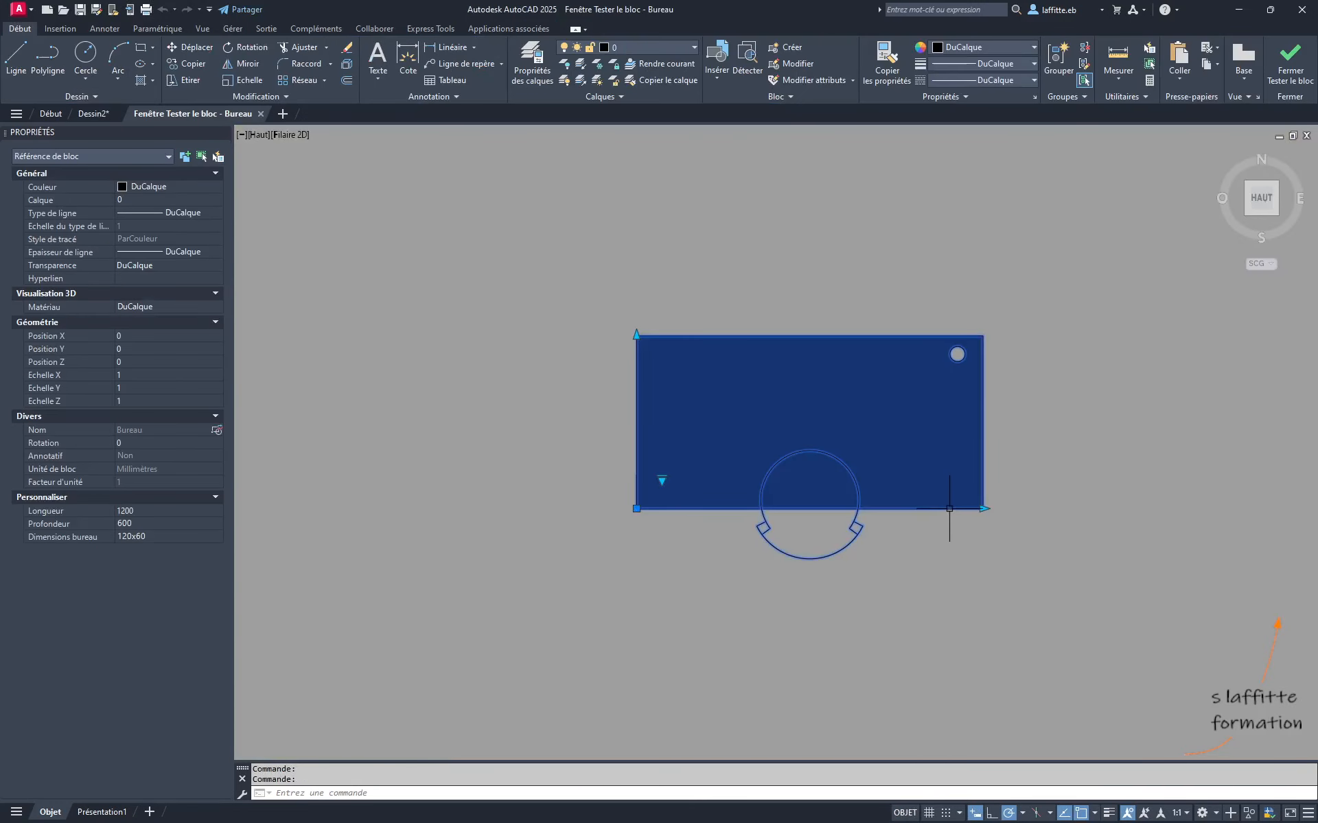
{"action": "left_click", "coordinate": [983, 508]}
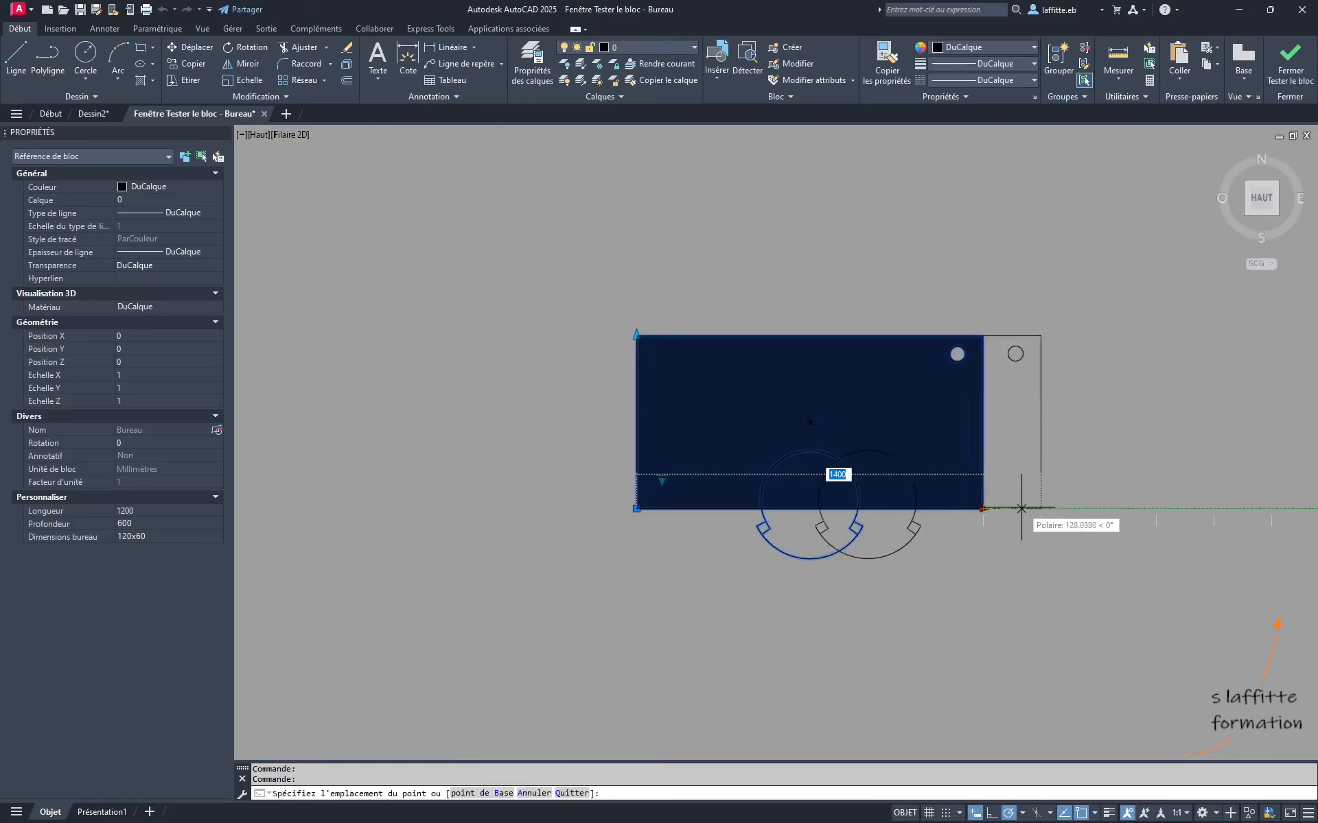
{"action": "left_click", "coordinate": [1119, 509]}
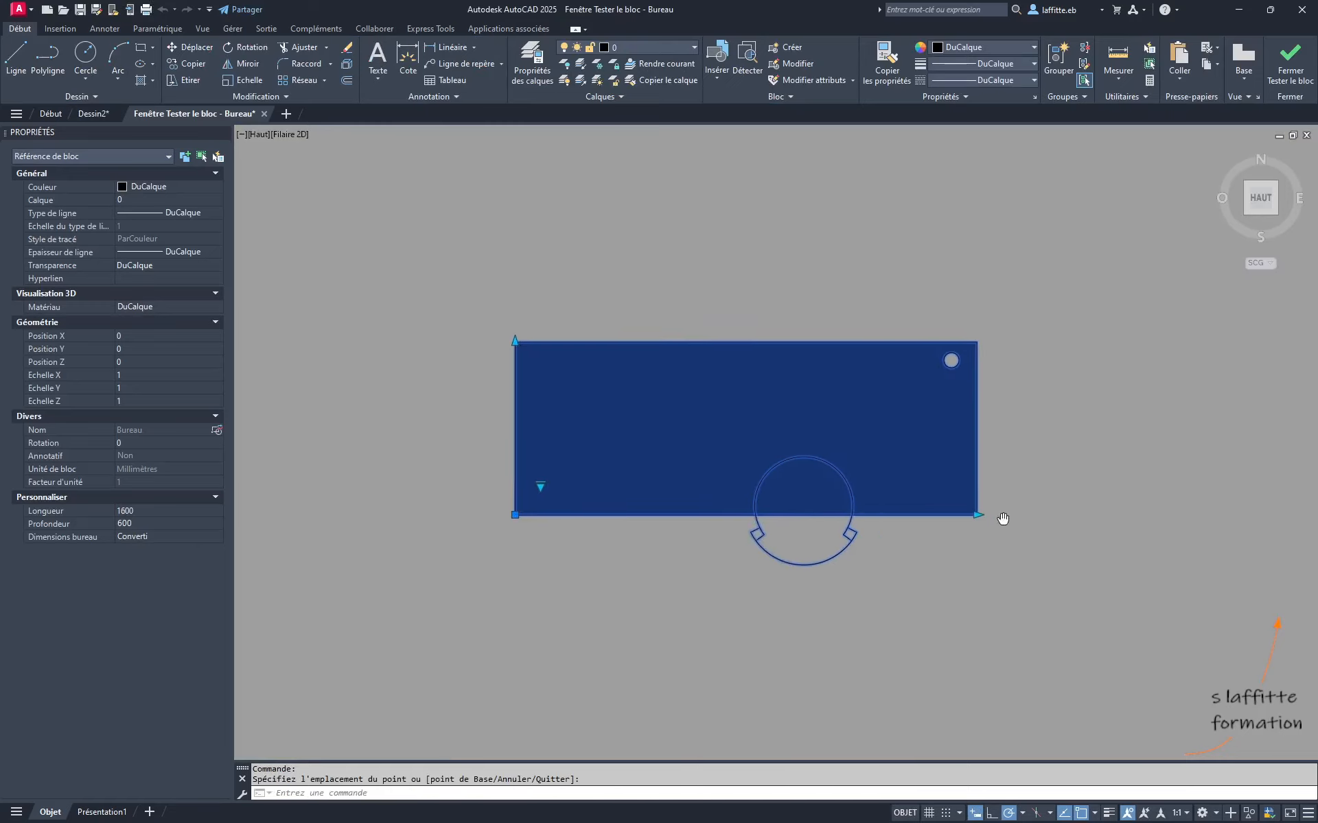
{"action": "left_click", "coordinate": [958, 516]}
{"action": "left_click", "coordinate": [1050, 518]}
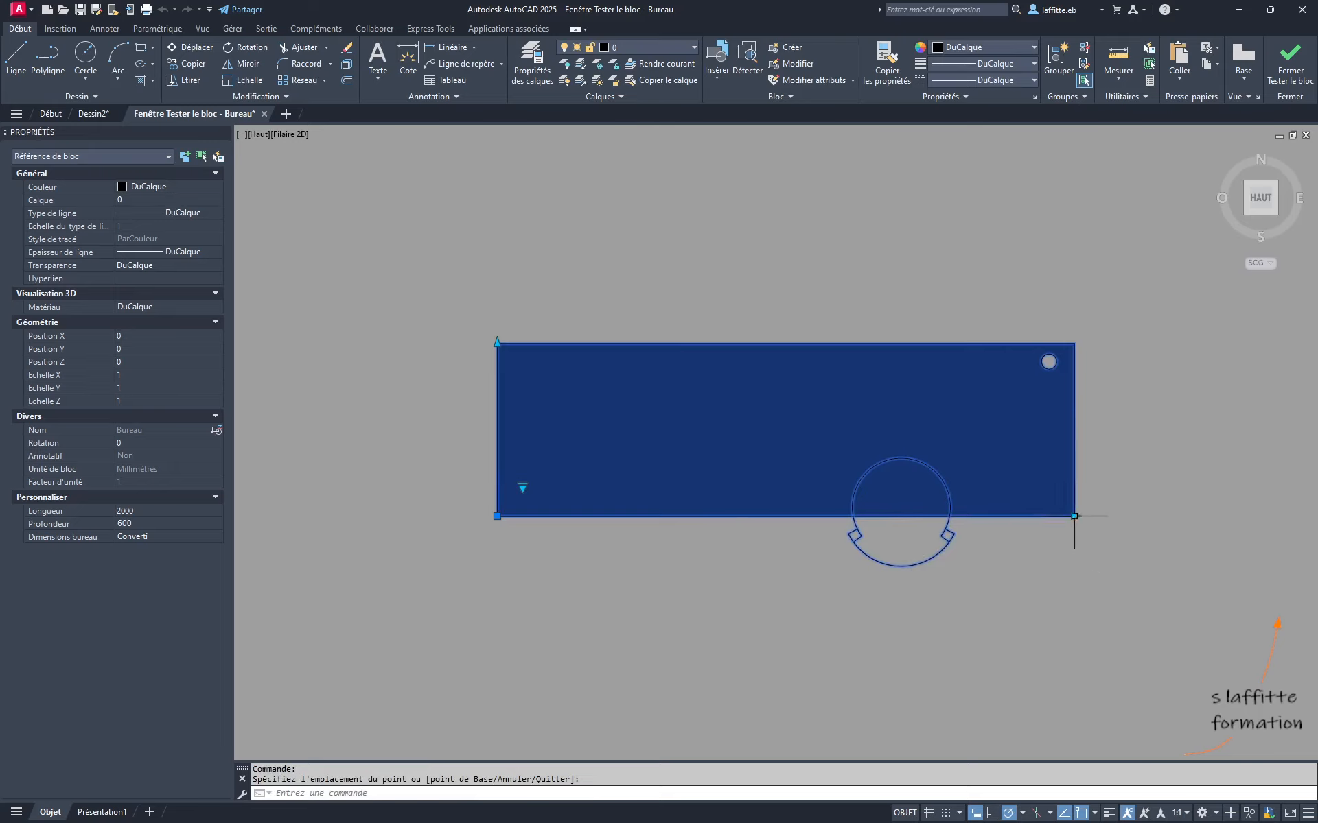
{"action": "left_click", "coordinate": [1132, 516]}
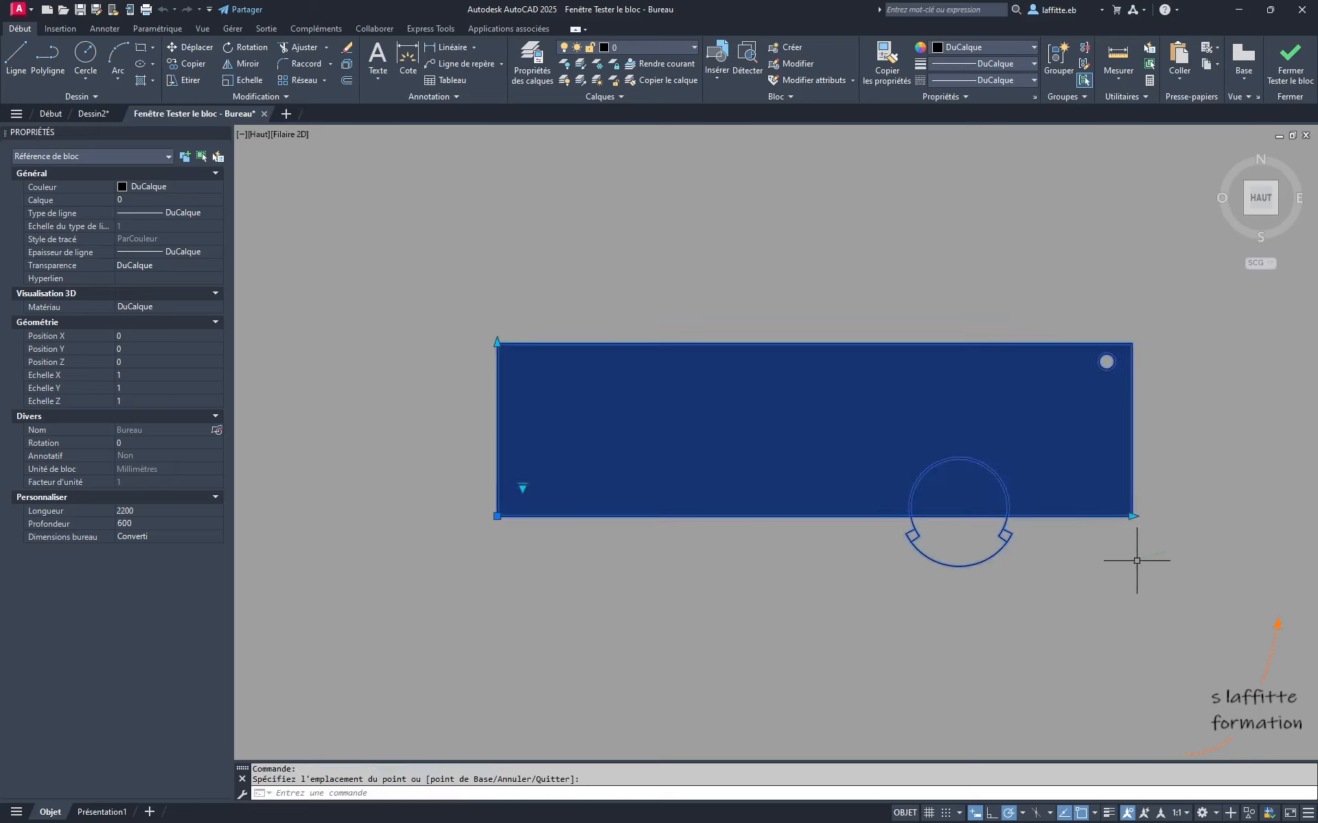
{"action": "left_click", "coordinate": [1132, 516]}
{"action": "left_click", "coordinate": [1071, 512]}
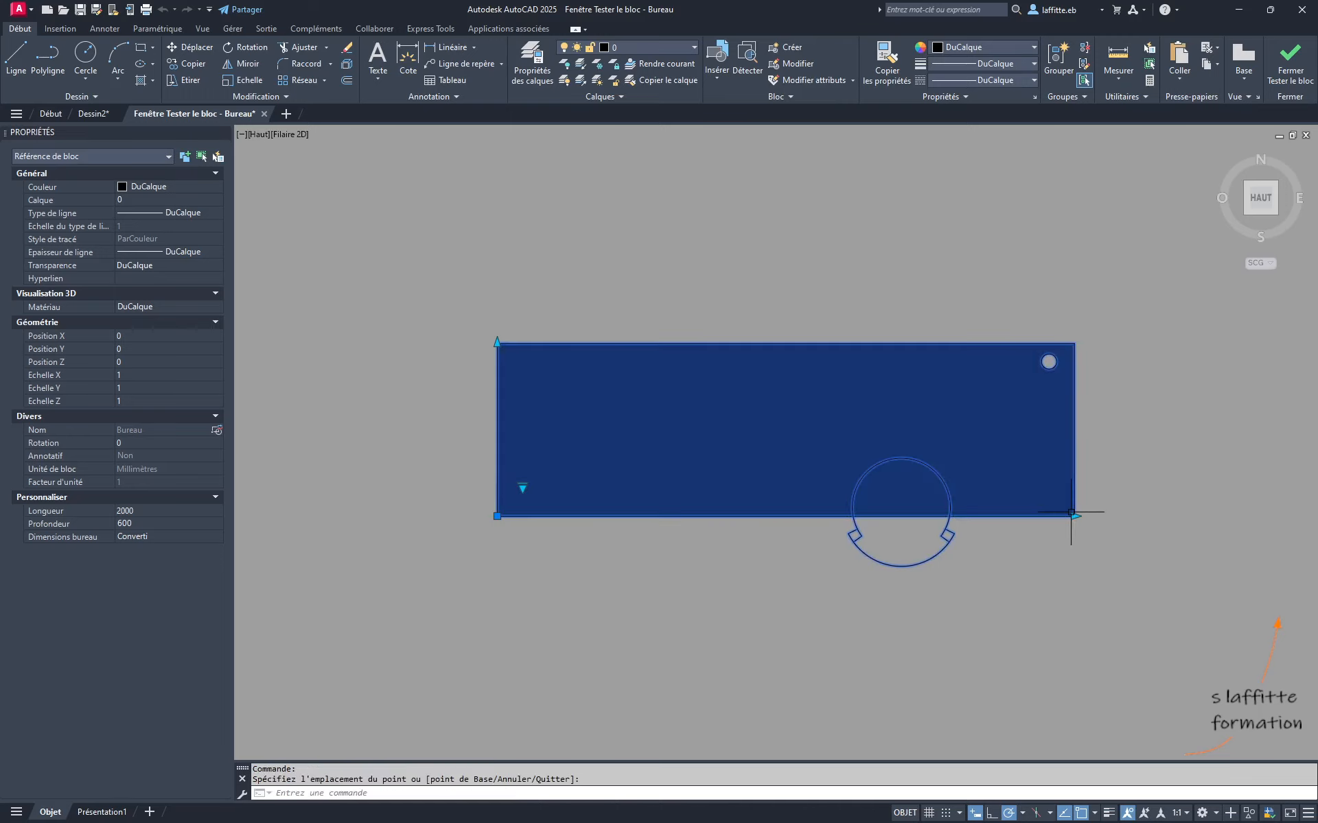
{"action": "left_click", "coordinate": [1287, 55]}
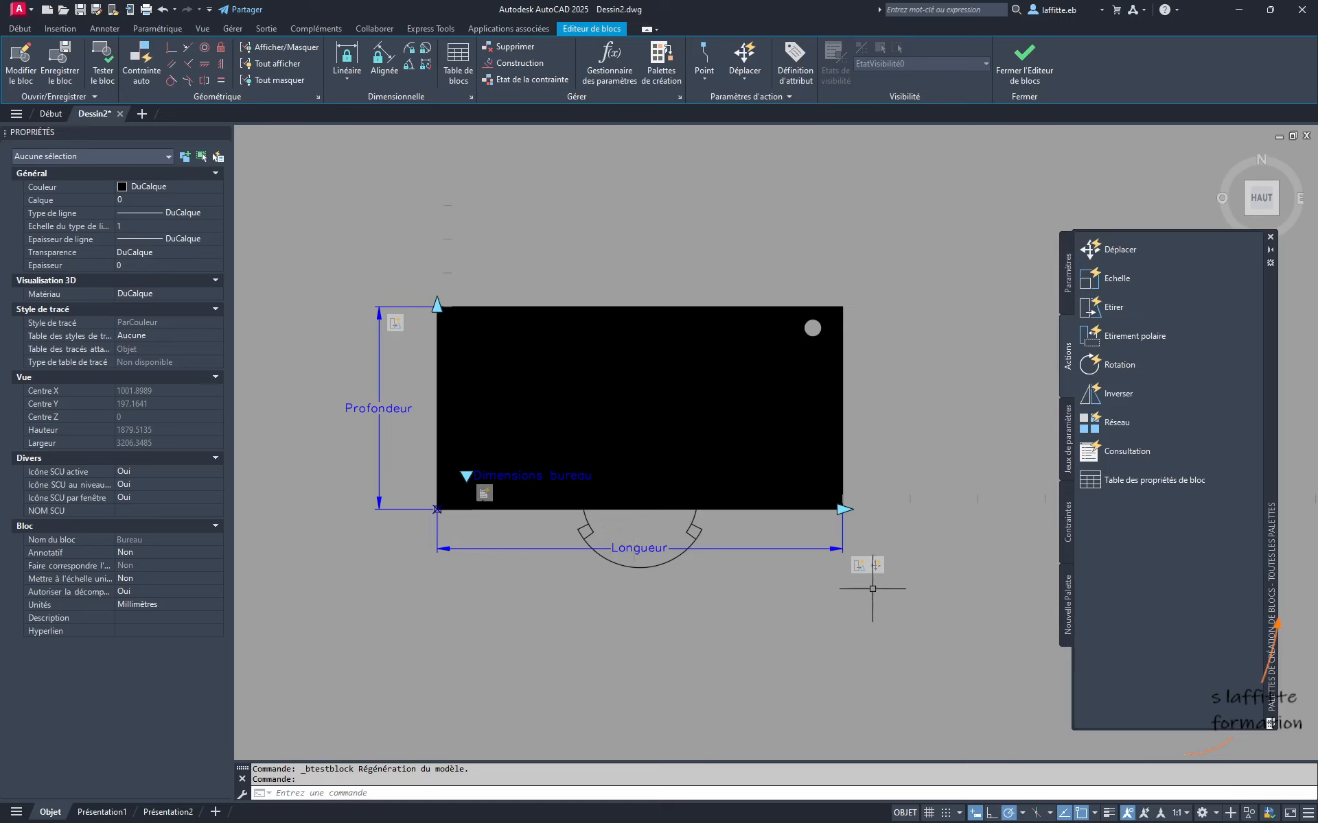
Set the distance multiplier of the chair's Move action to 0.5 and open the block in the test window
{"action": "left_click", "coordinate": [883, 566]}
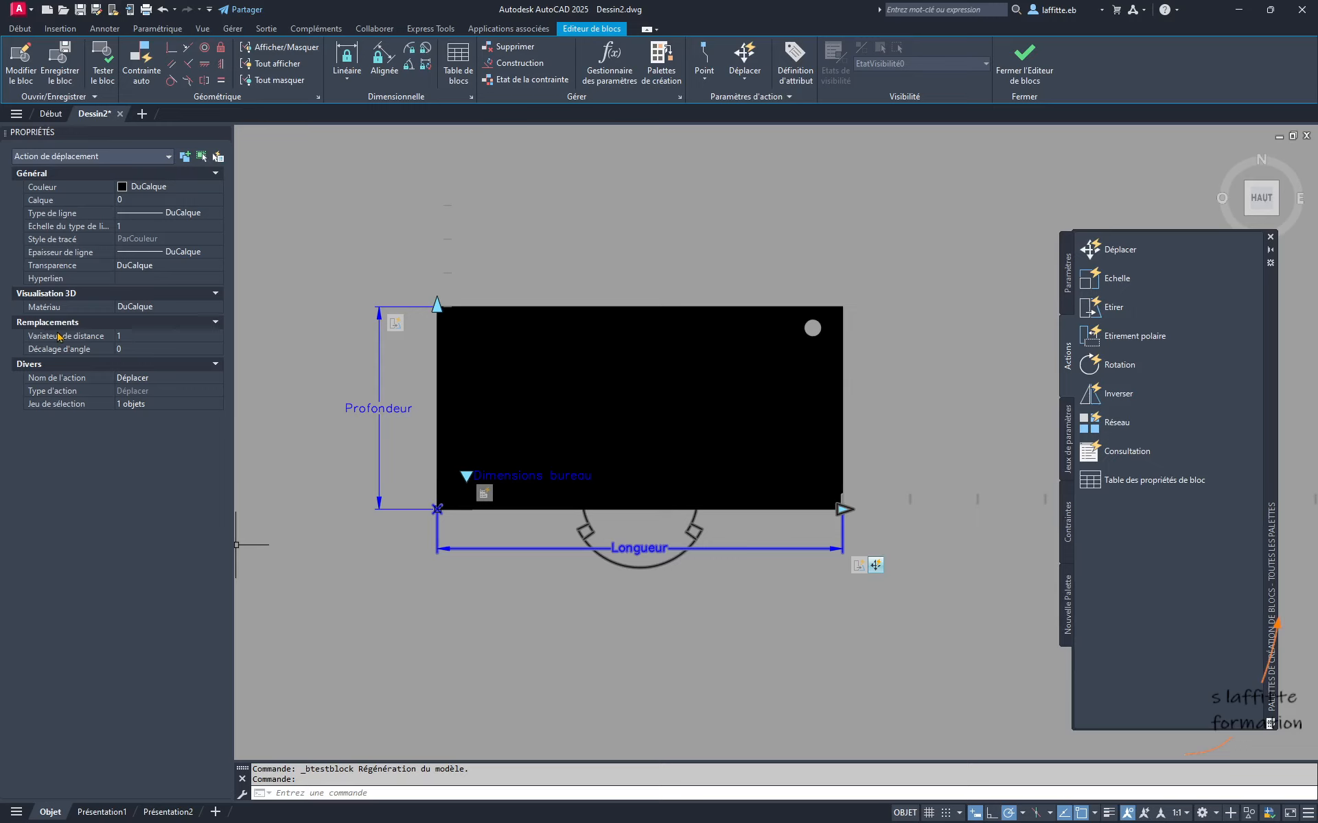
{"action": "left_click", "coordinate": [131, 336]}
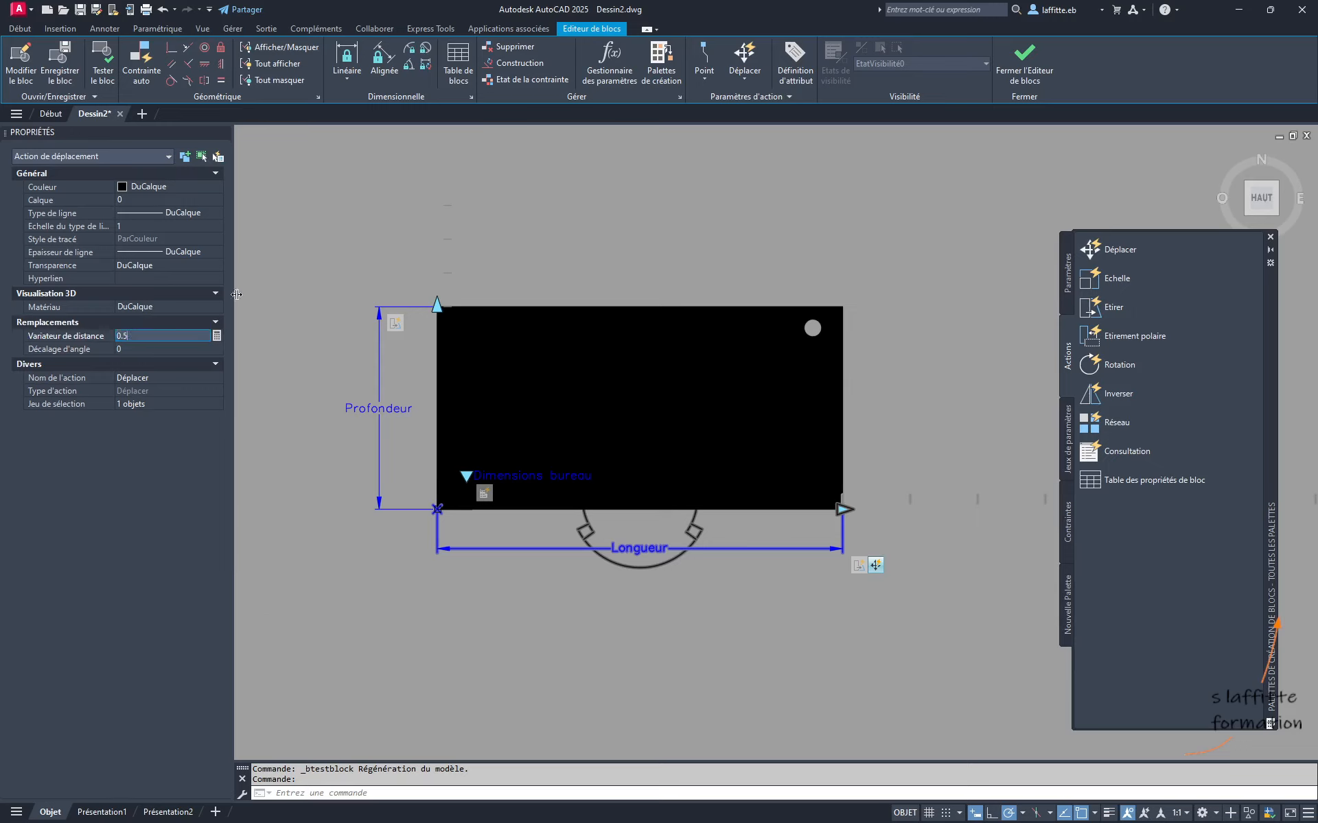
{"action": "left_click", "coordinate": [288, 264]}
{"action": "key", "text": "Escape"}
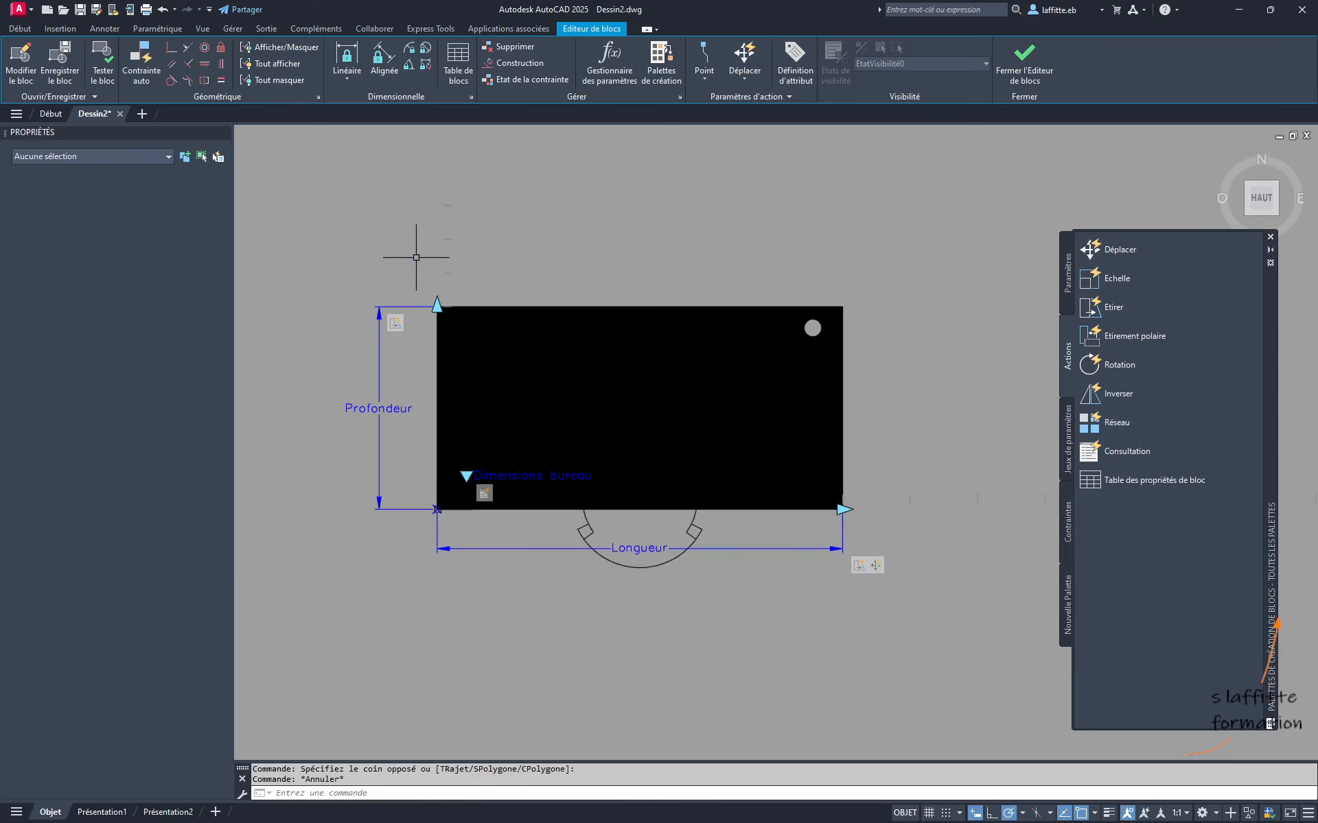
{"action": "left_click", "coordinate": [876, 565]}
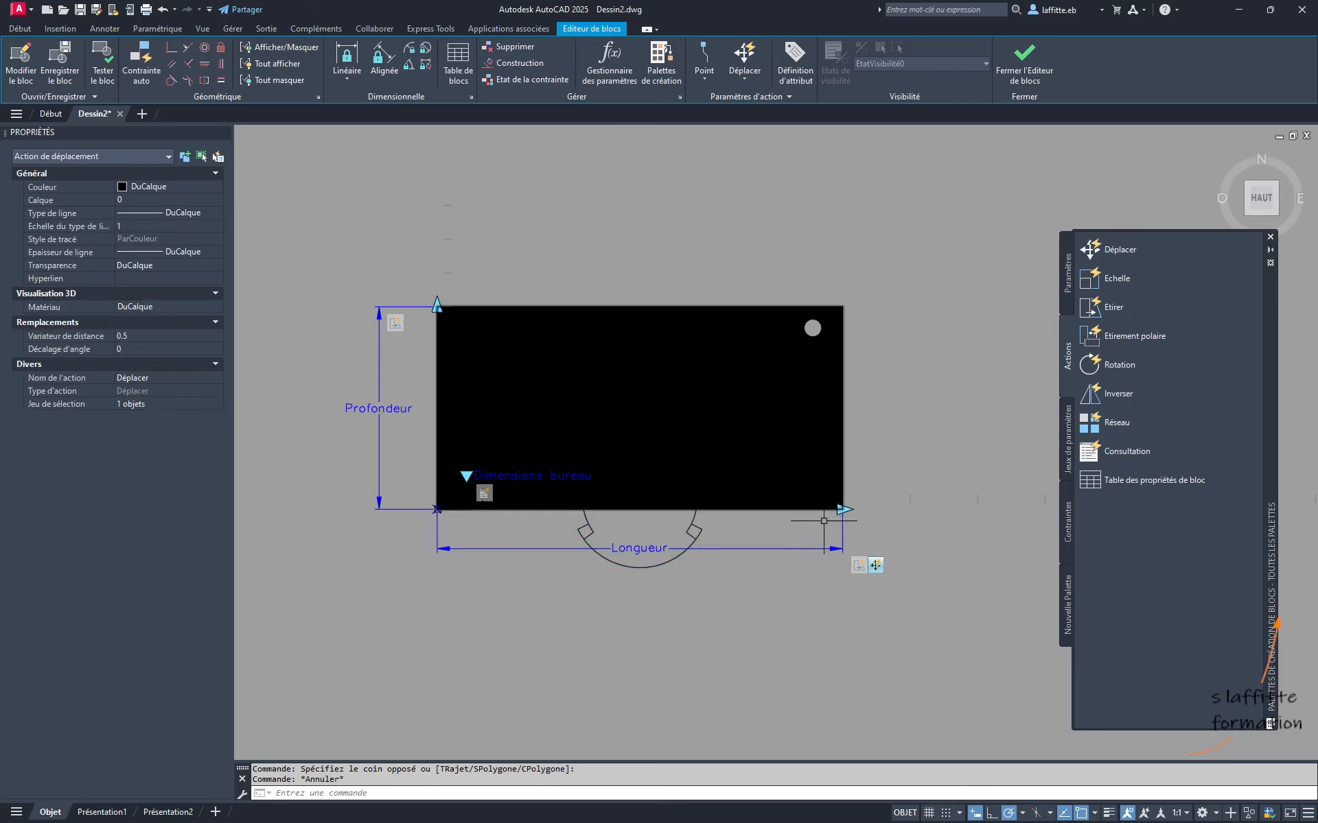
{"action": "key", "text": "Escape"}
{"action": "left_click", "coordinate": [117, 70]}
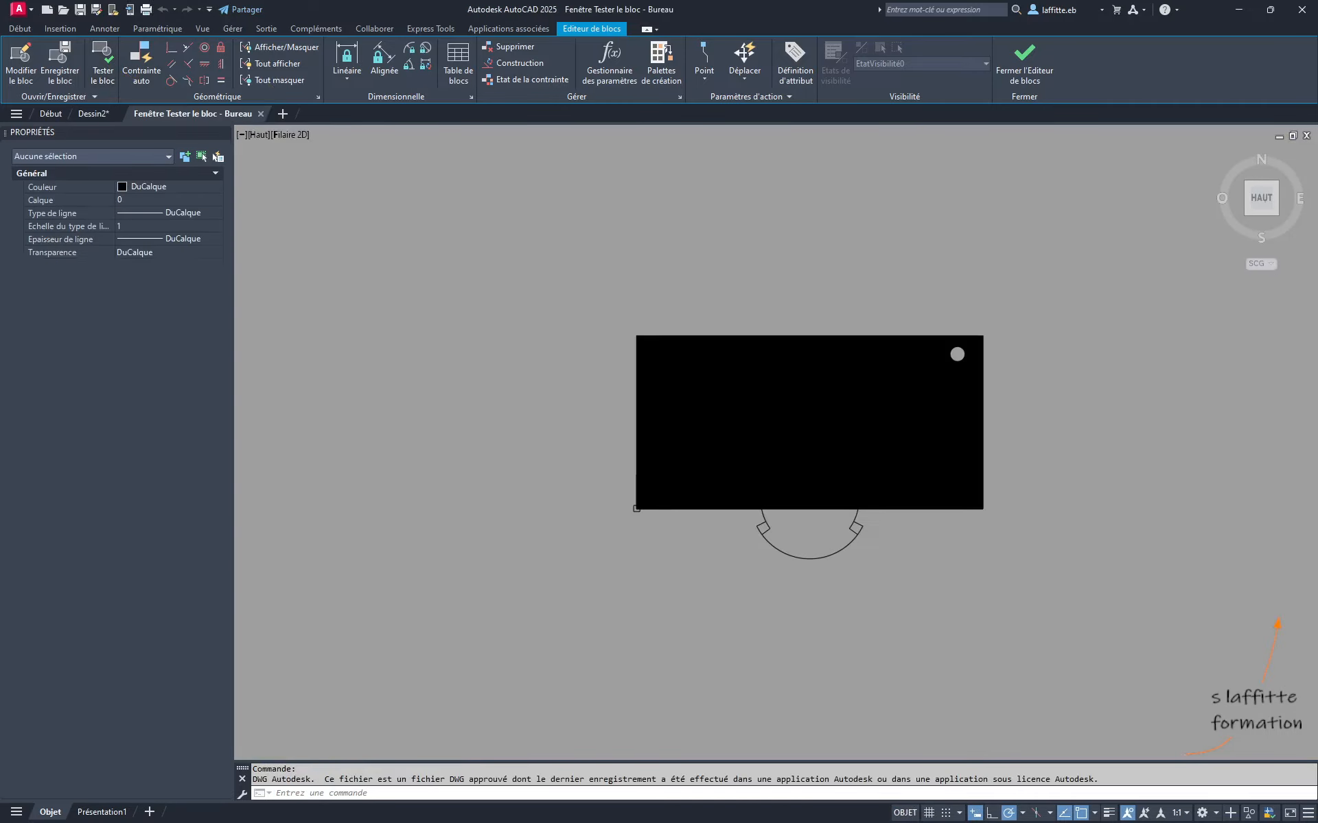
Test the chair's centring by stretching the desk block's length to 1400
{"action": "left_click", "coordinate": [957, 510]}
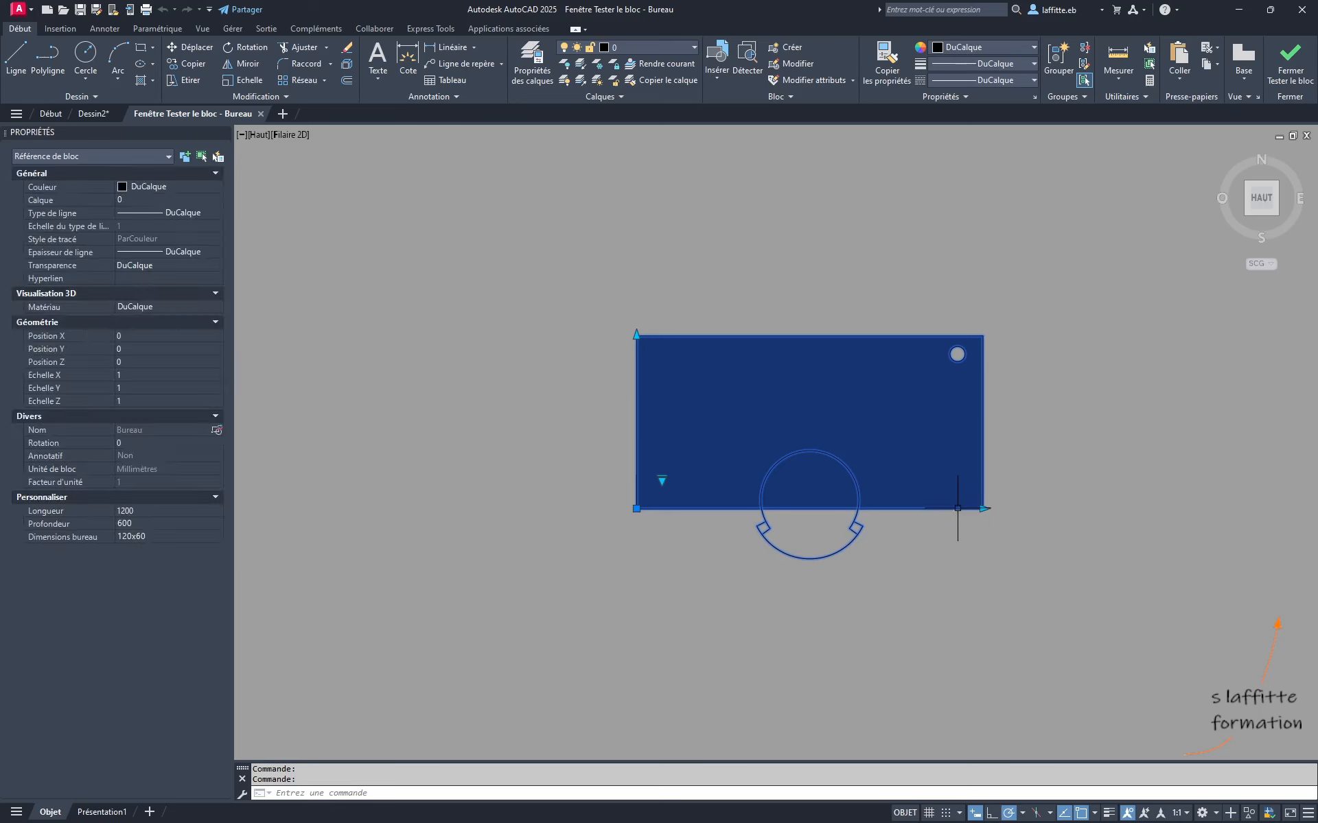
{"action": "left_click", "coordinate": [983, 508]}
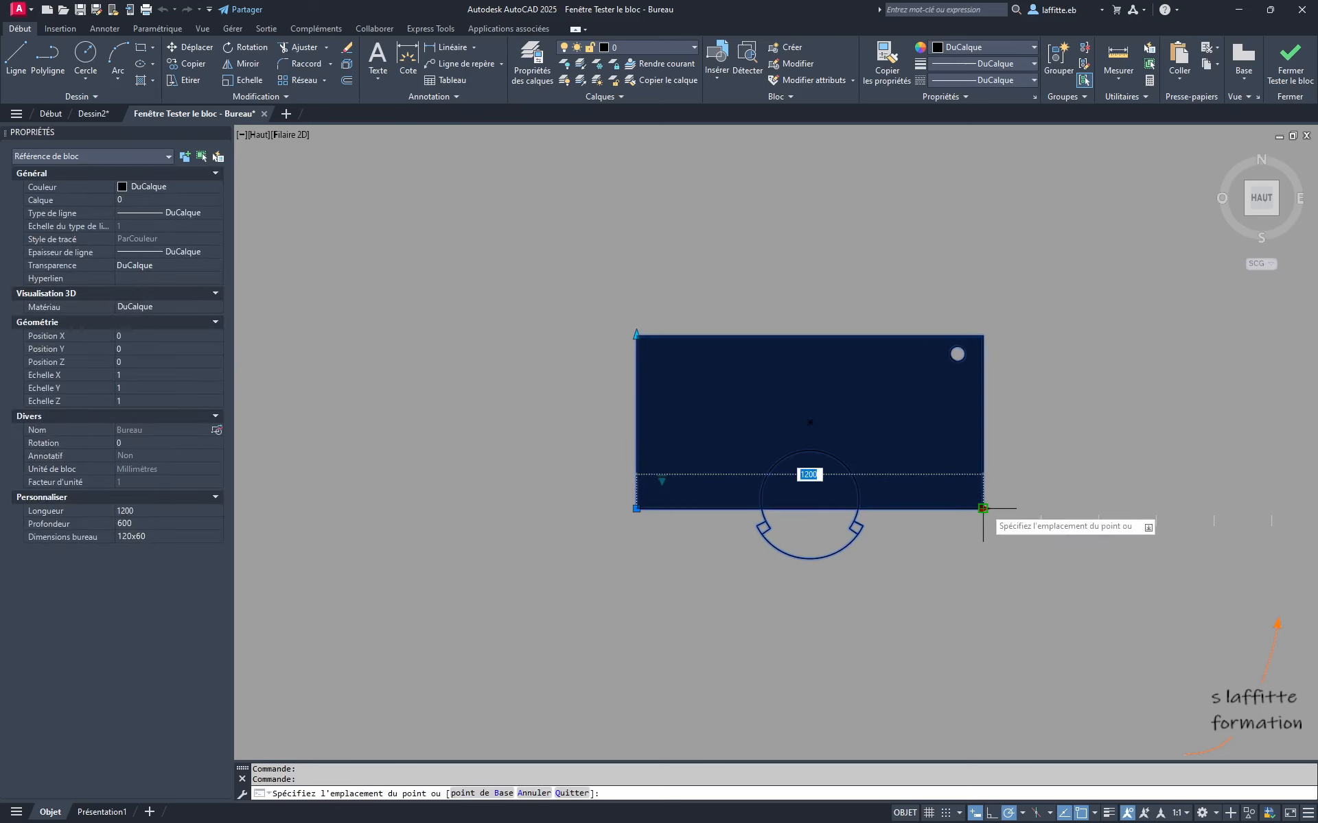
{"action": "left_click", "coordinate": [1039, 509]}
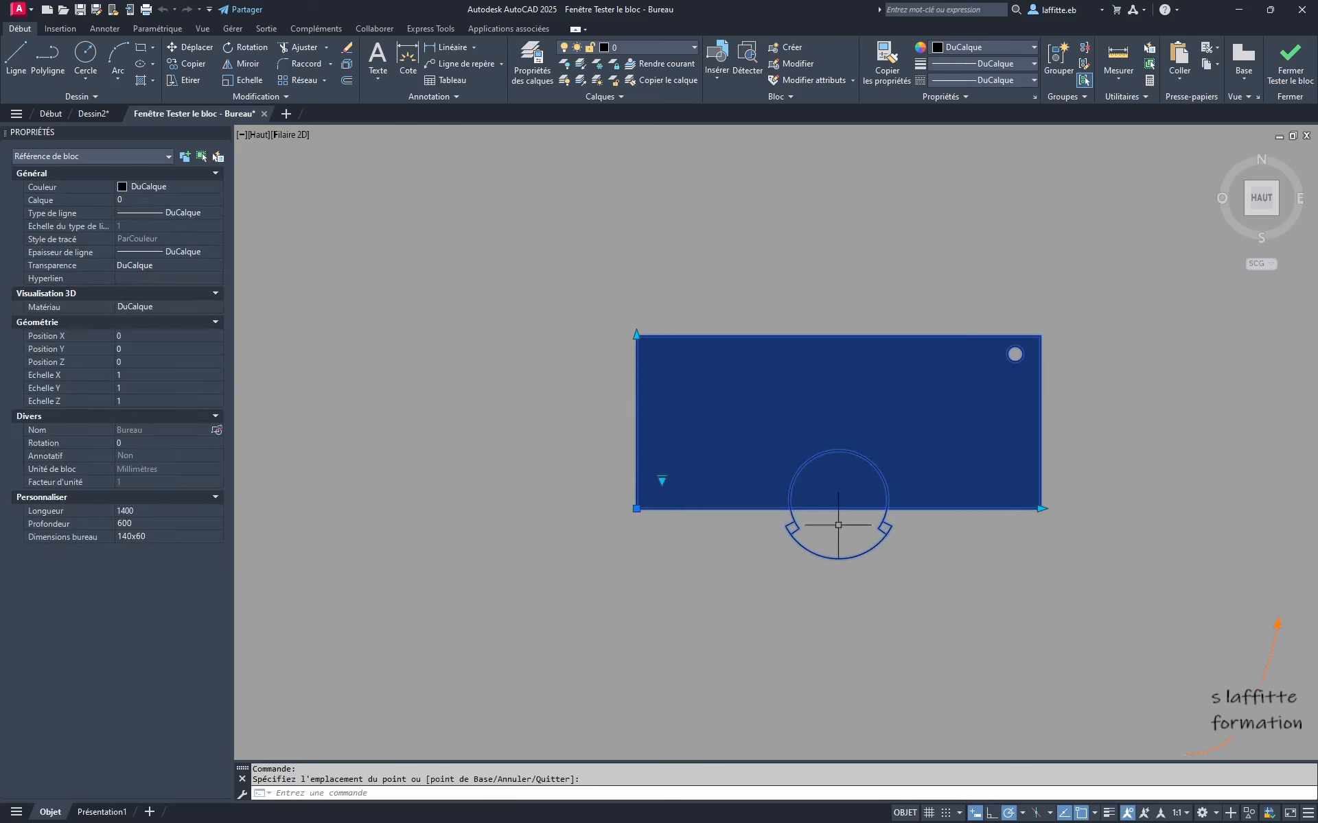
Test the desk block's preset dimensions by switching to 200x90, 120x60 and finally 160x80
{"action": "left_click", "coordinate": [661, 480]}
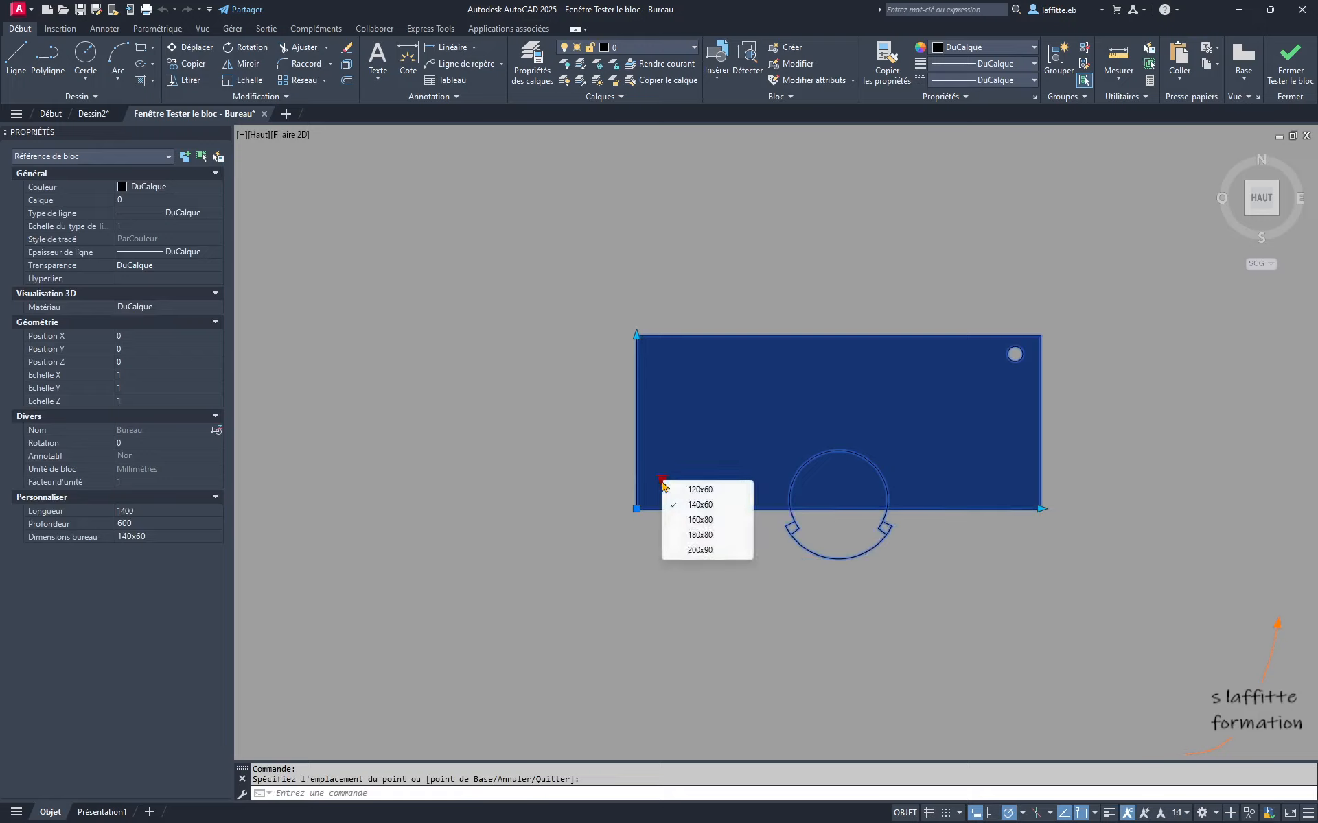
{"action": "left_click", "coordinate": [691, 553]}
{"action": "middle_click_drag", "start_coordinate": [980, 590], "coordinate": [836, 621]}
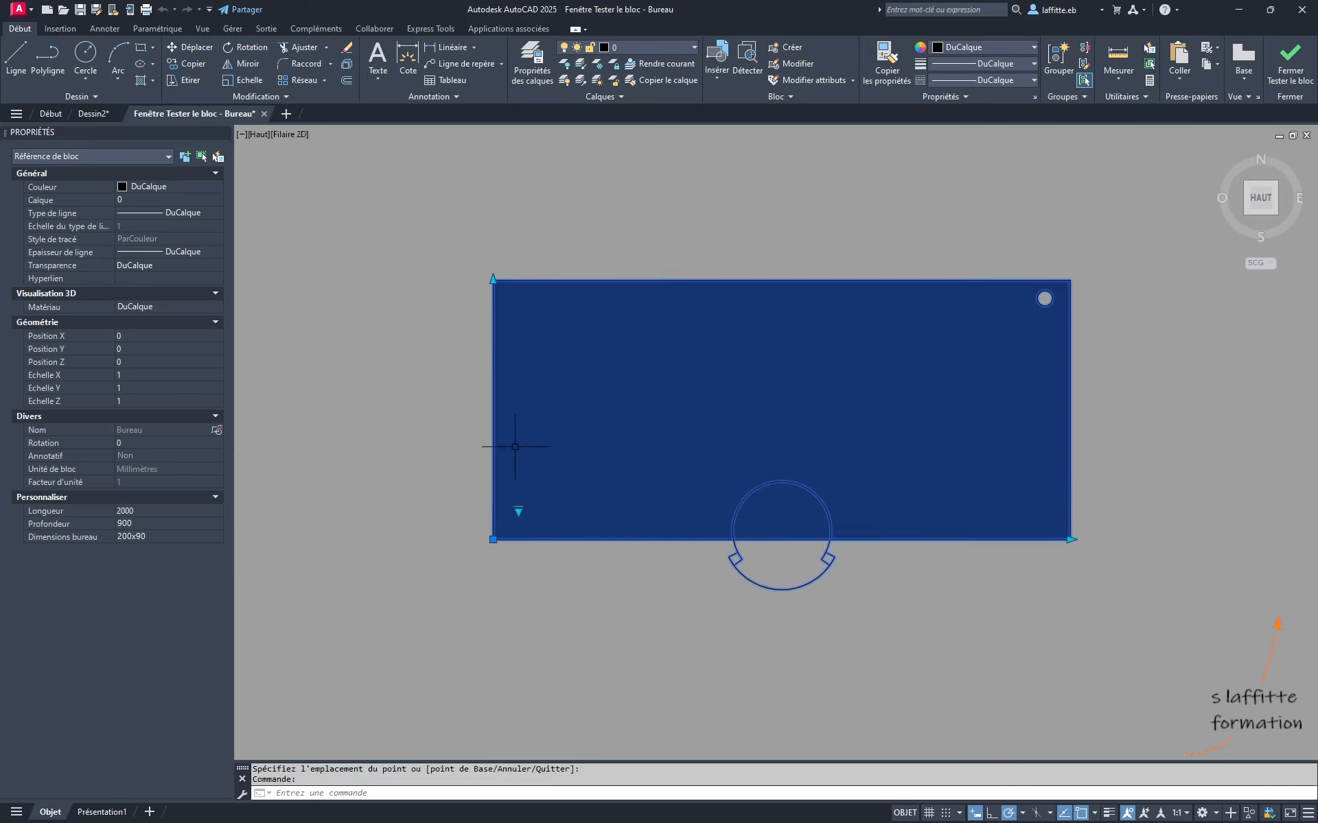
{"action": "left_click", "coordinate": [518, 511]}
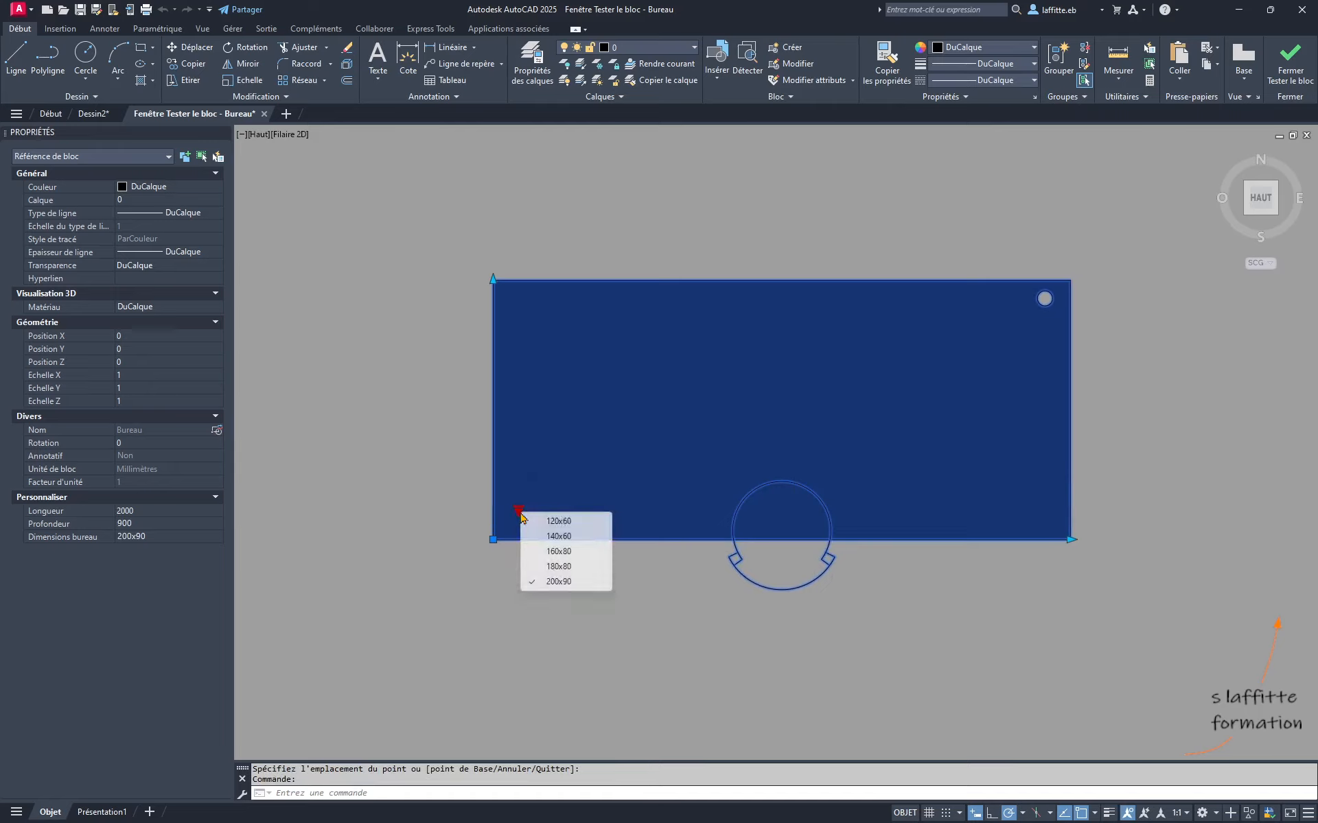
{"action": "left_click", "coordinate": [552, 521]}
{"action": "left_click", "coordinate": [518, 511]}
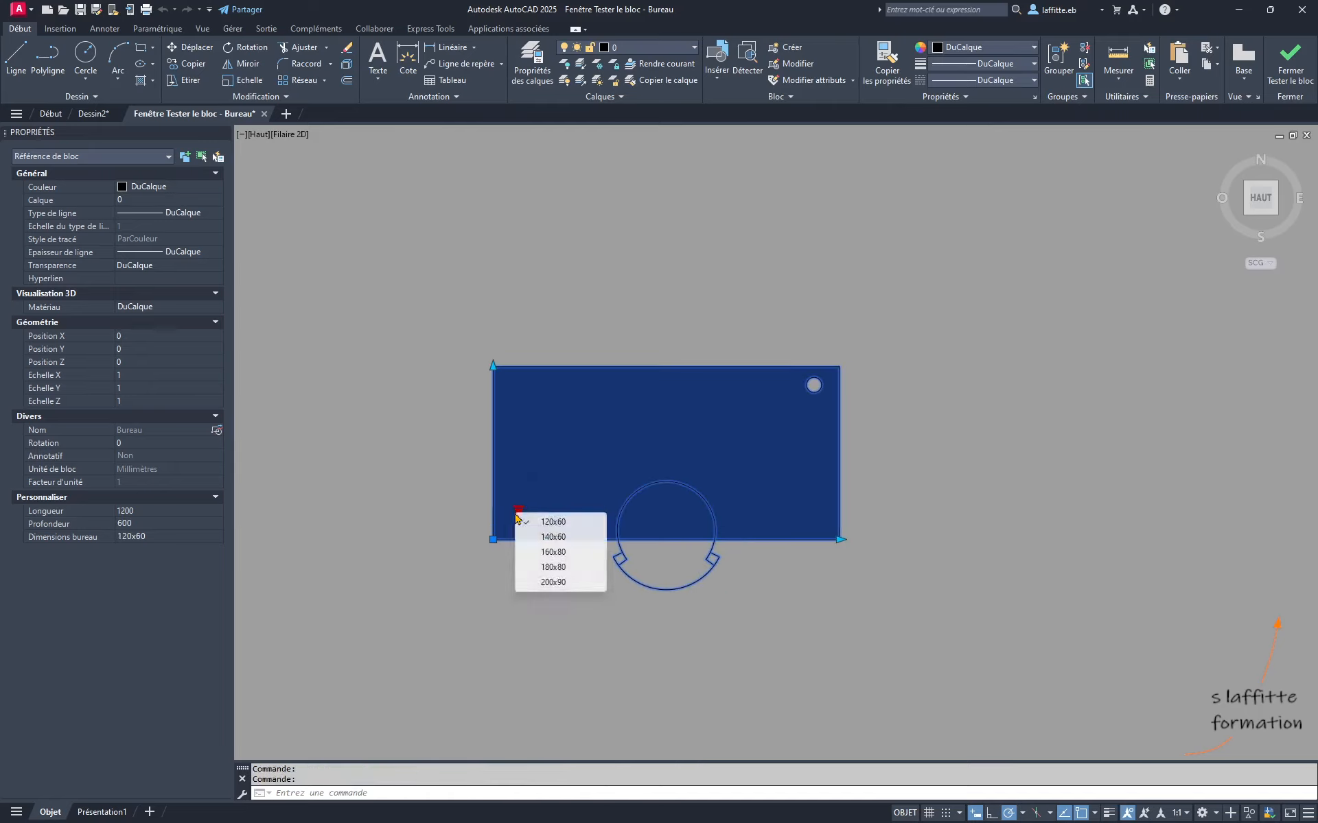
{"action": "left_click", "coordinate": [553, 552]}
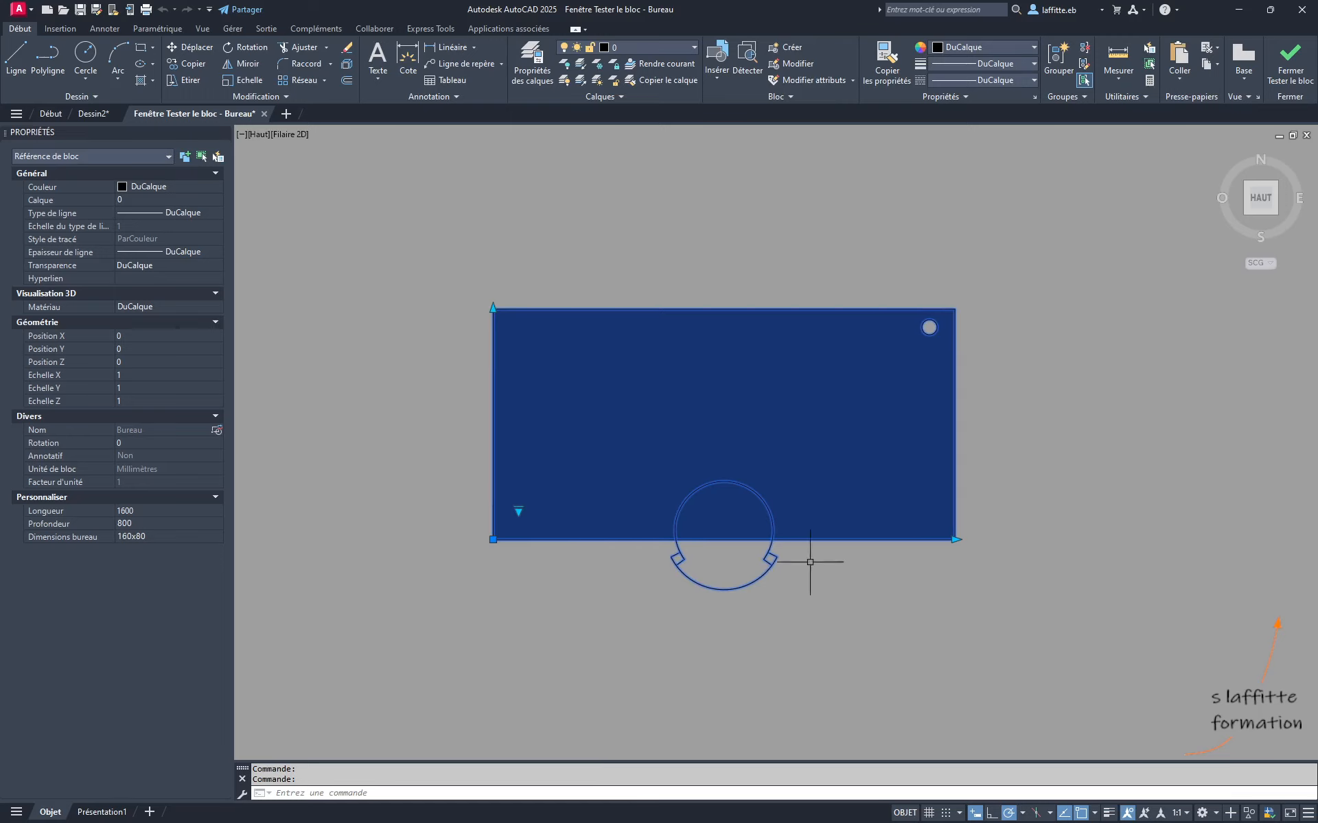